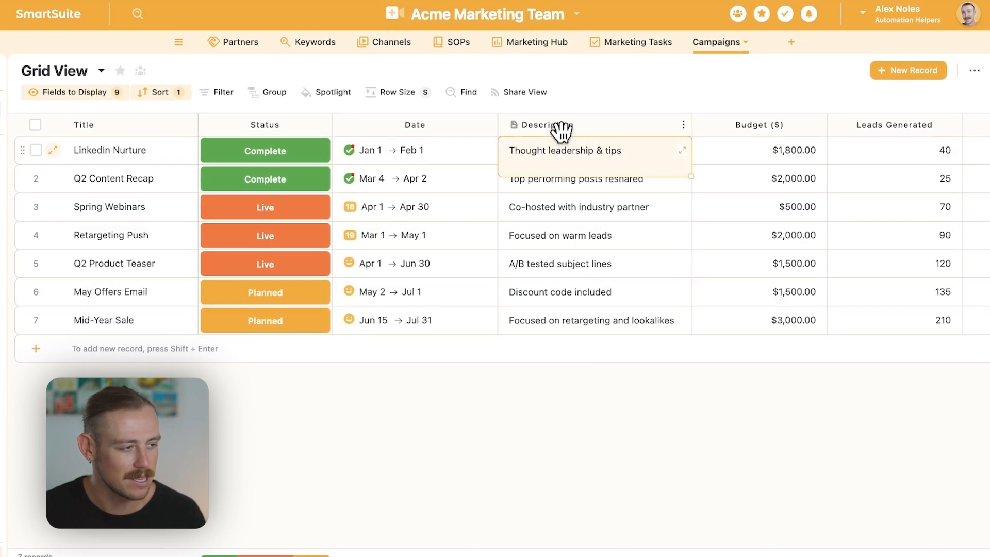
click(653, 426)
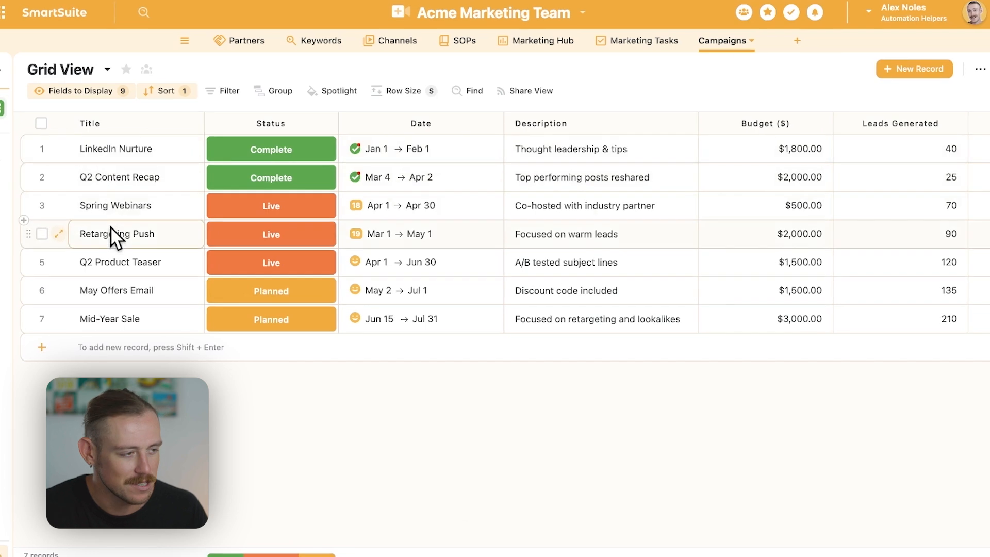
scroll(104, 298, right, 3)
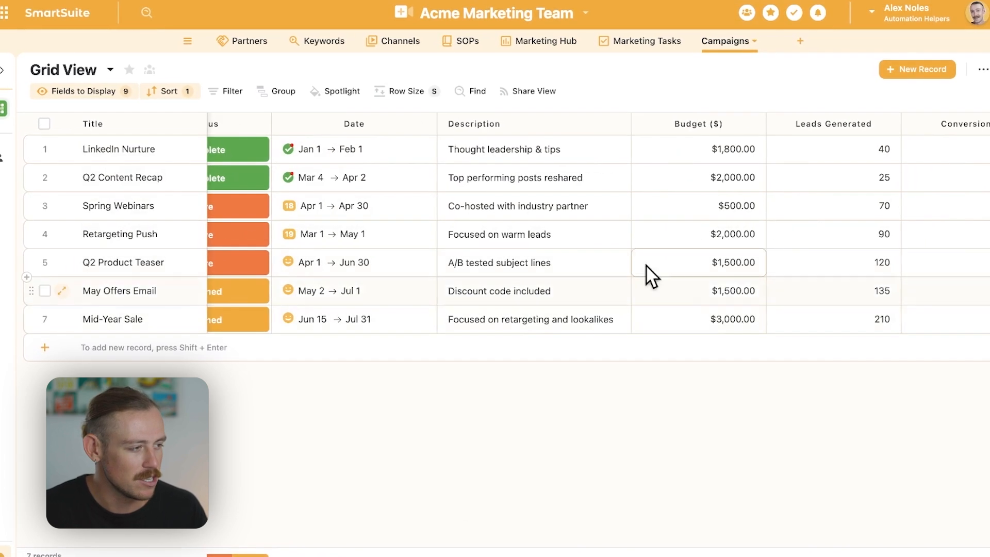
scroll(691, 226, right, 5)
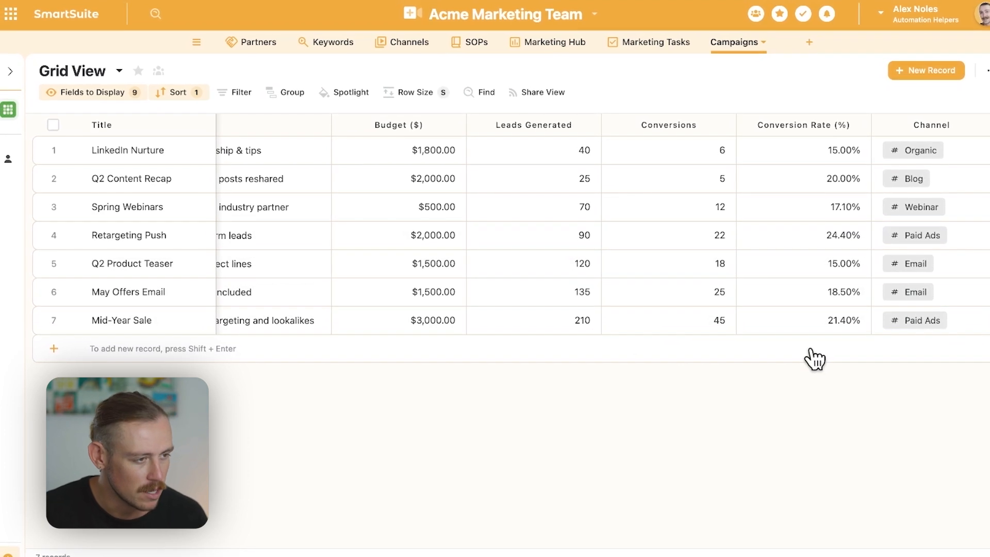
scroll(790, 381, left, 5)
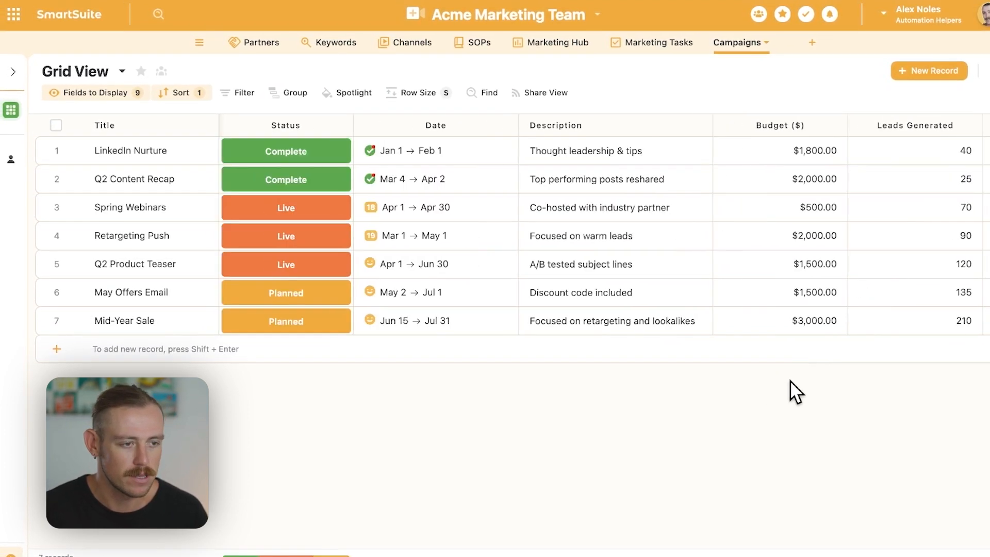
- Create a new public Chart view named Chart View for the Campaigns table
click(13, 71)
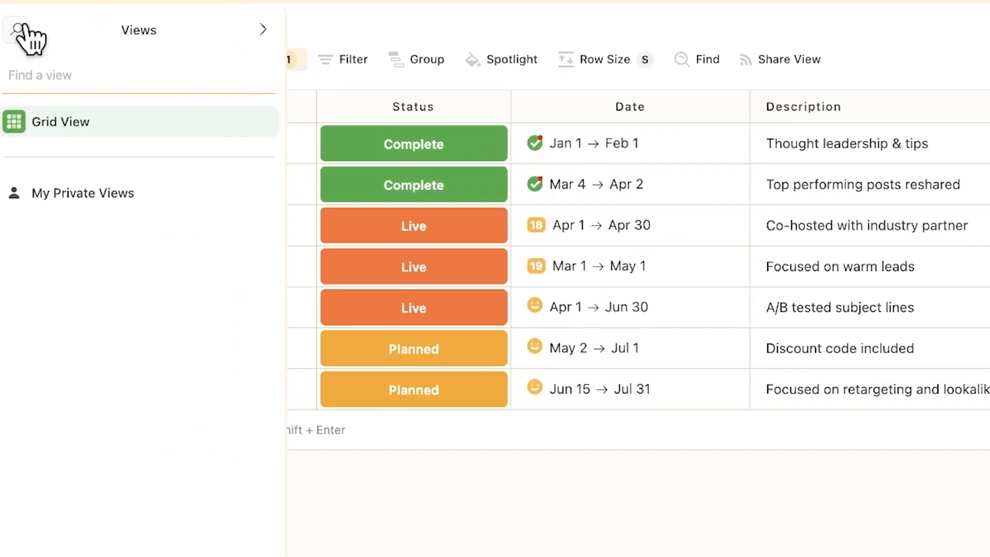
click(263, 31)
click(149, 536)
click(382, 532)
scroll(286, 424, down, 2)
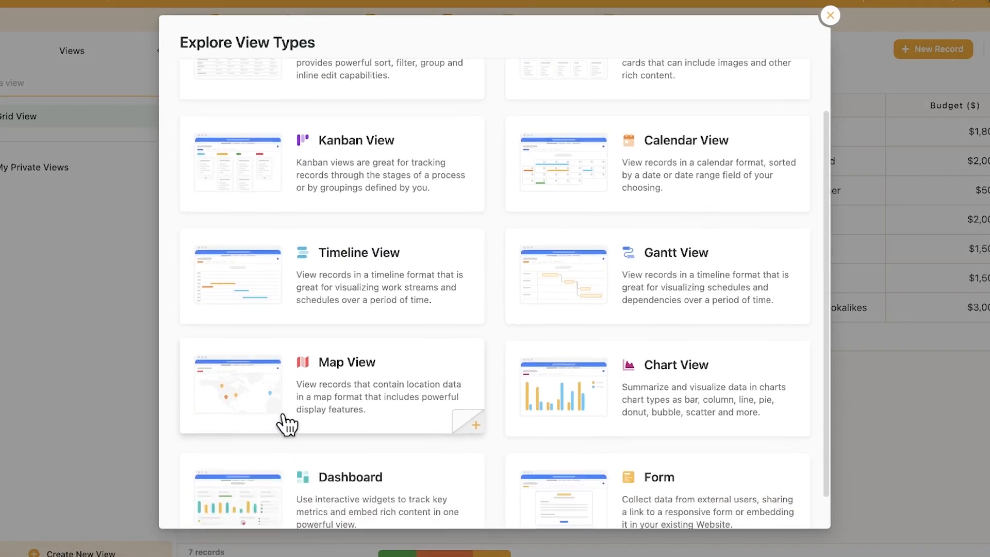
scroll(286, 424, down, 1)
click(757, 335)
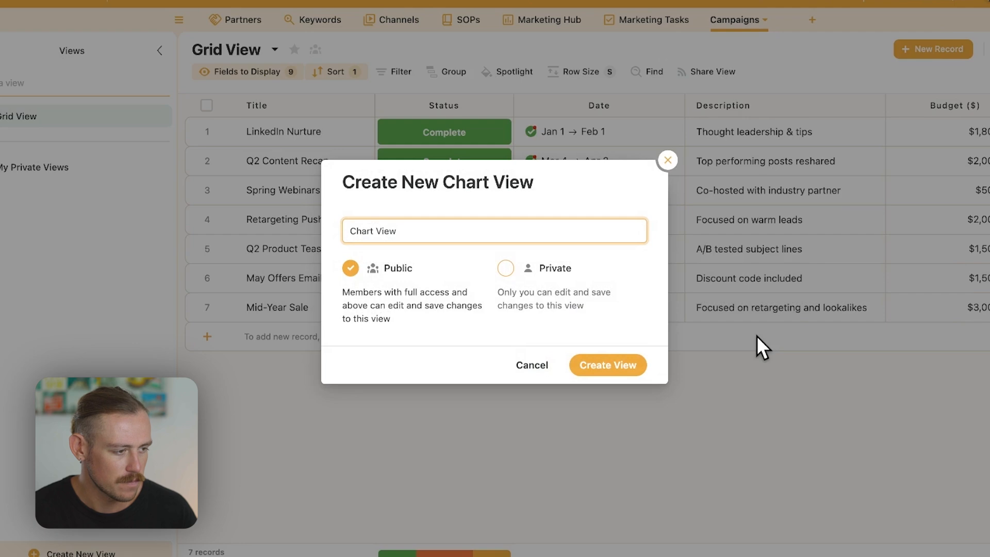
click(608, 364)
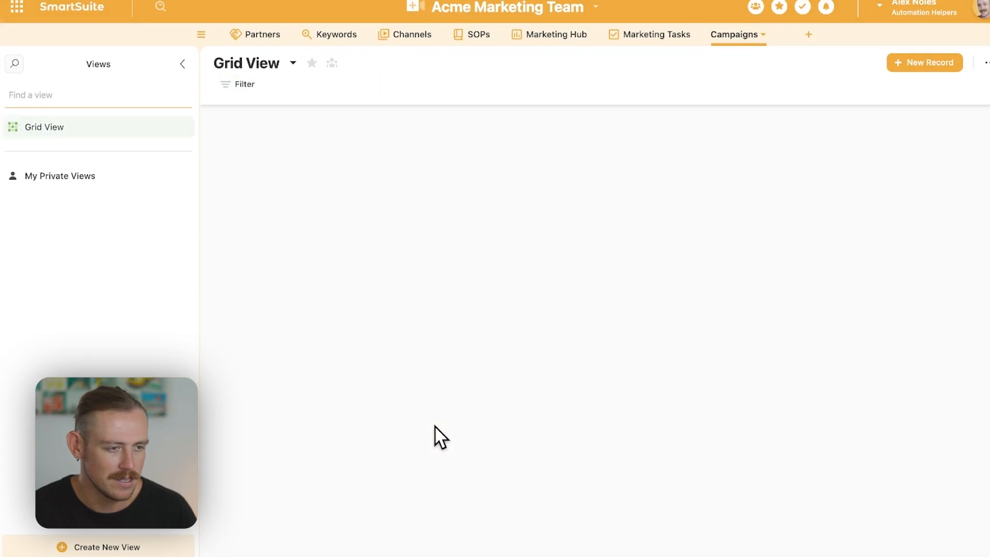
mouse_move(83, 152)
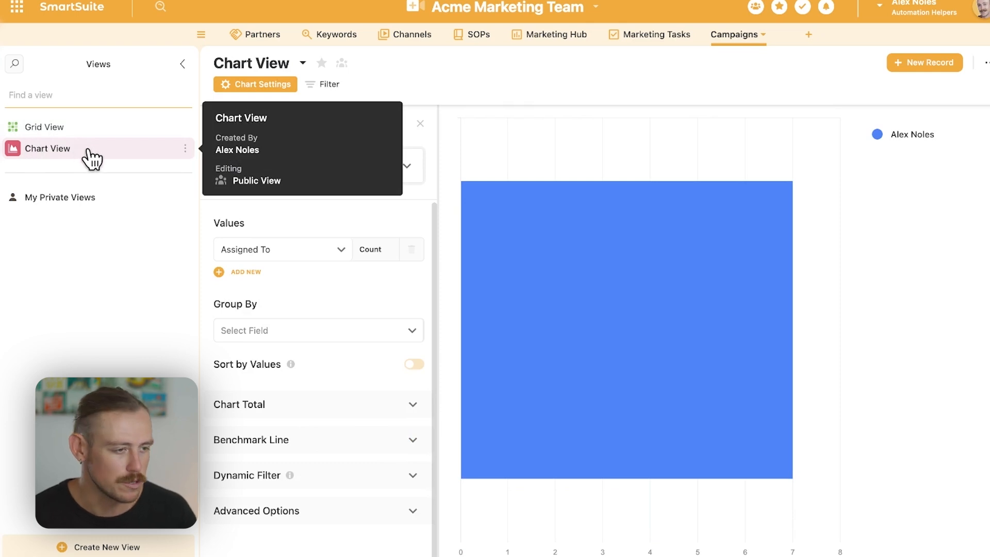
- Try the Pie Chart type for the new chart view
click(407, 168)
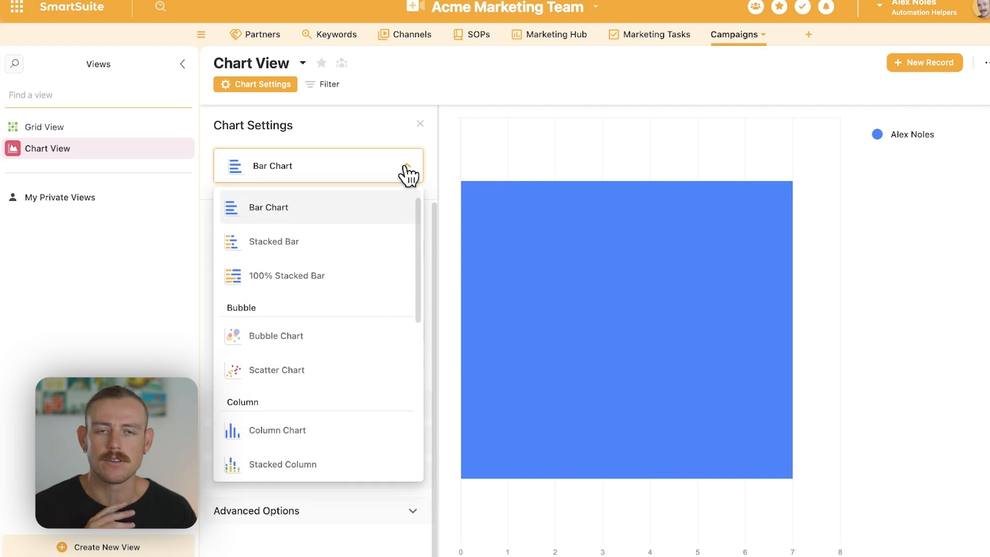
scroll(354, 314, down, 2)
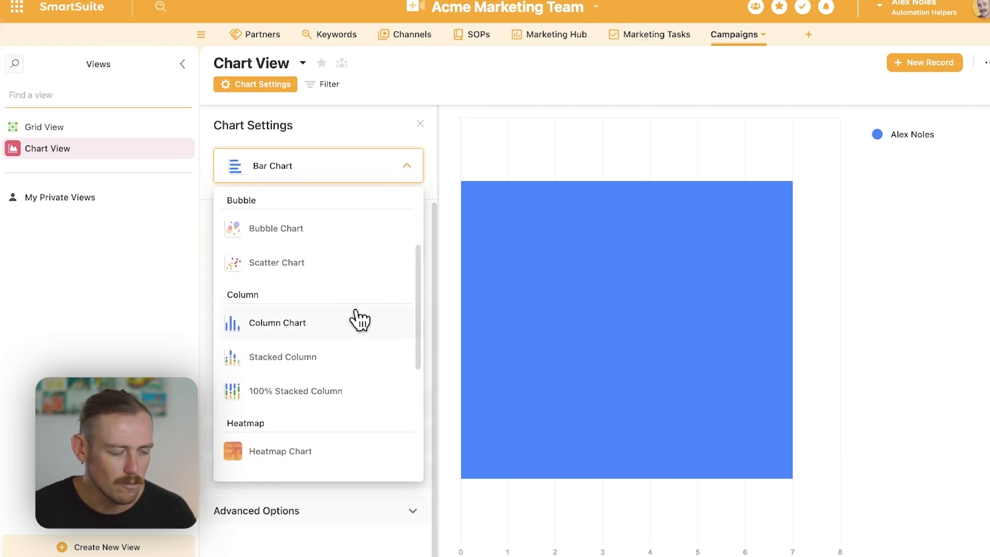
scroll(355, 310, down, 5)
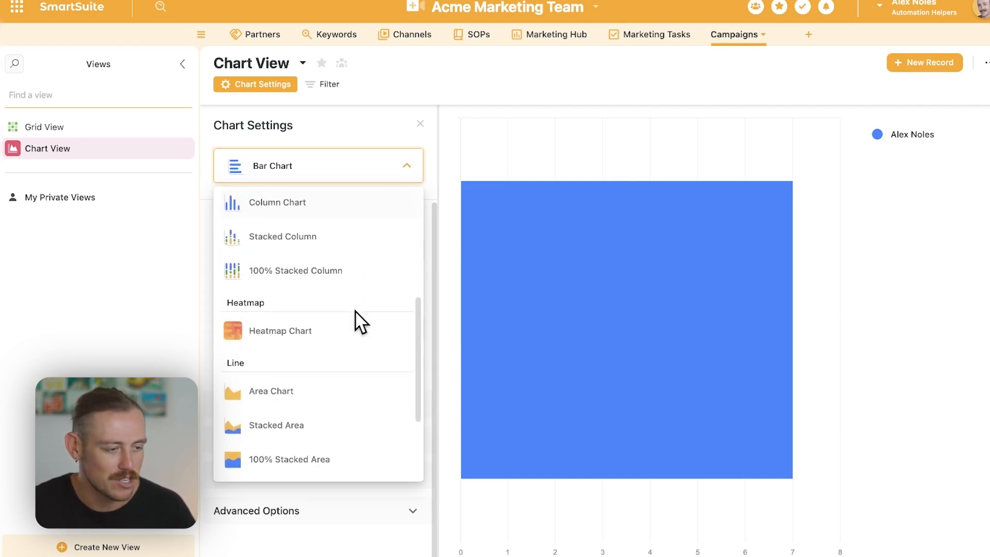
scroll(355, 310, down, 2)
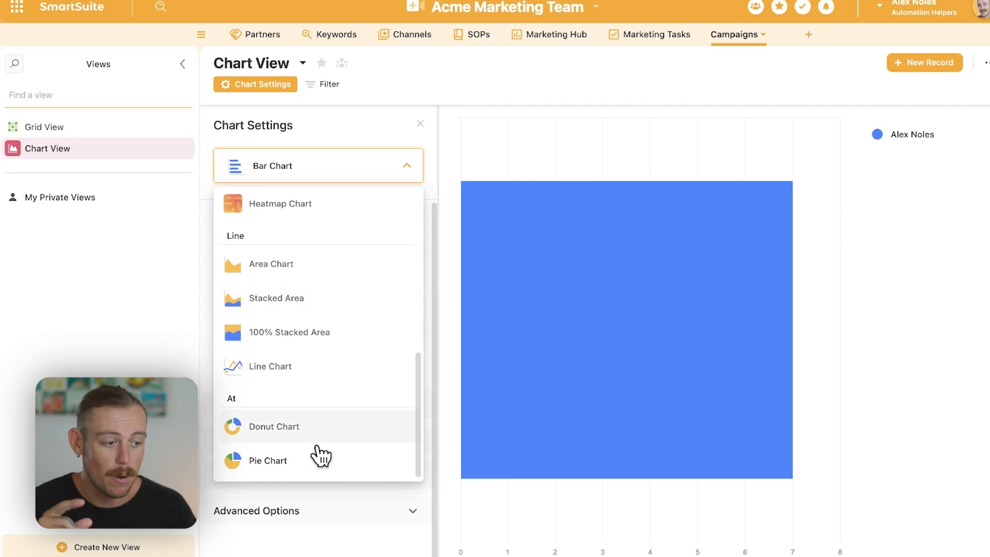
click(308, 462)
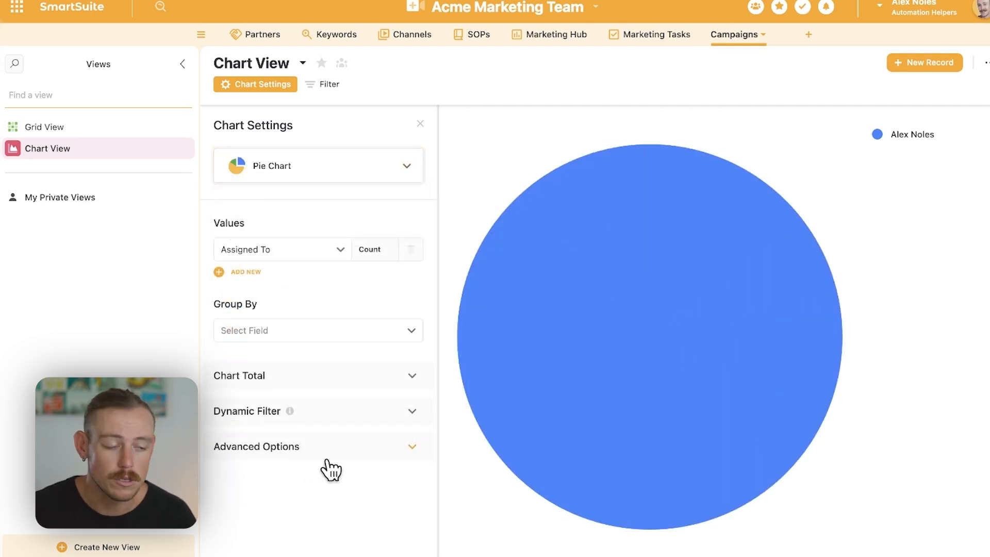
- Switch the chart type back to Bar Chart
click(410, 168)
scroll(330, 361, up, 5)
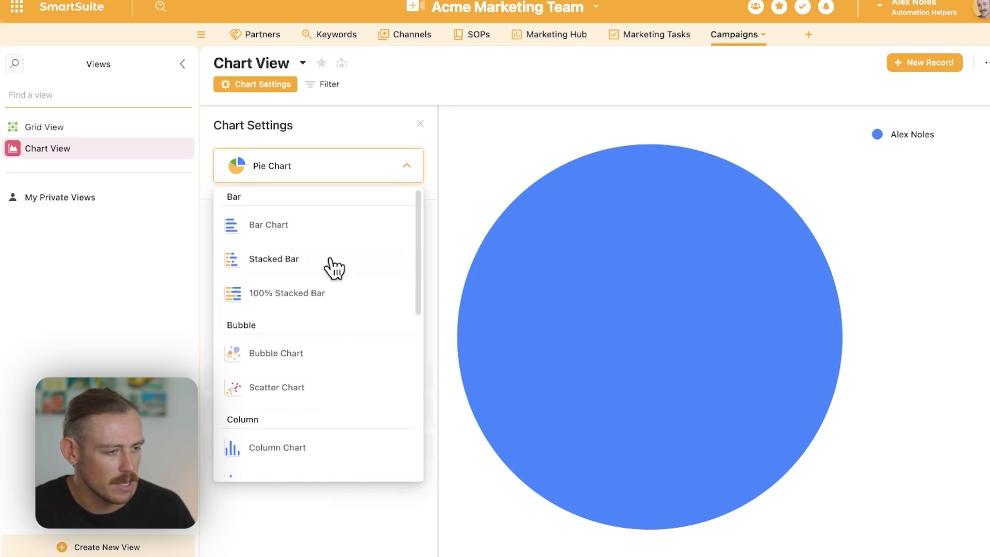
click(317, 229)
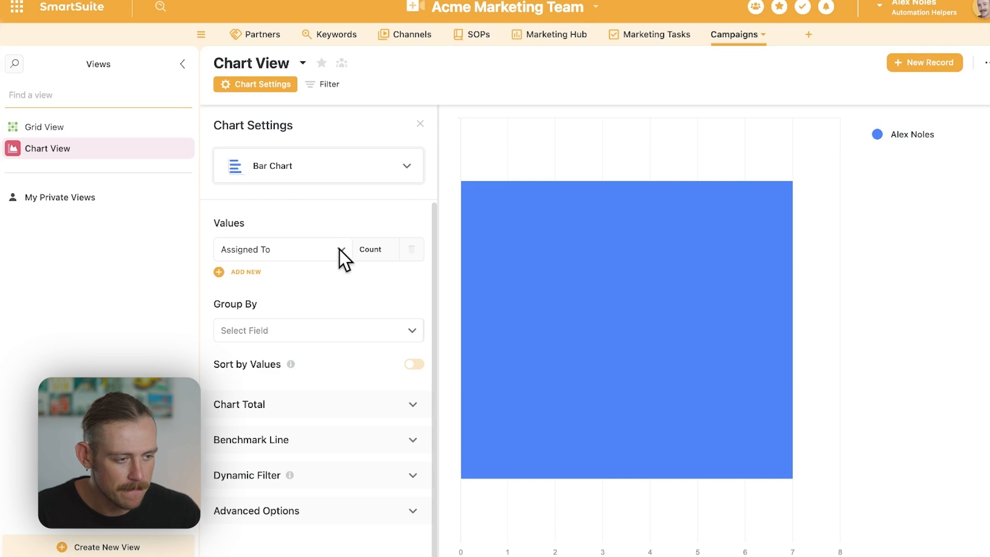
- Plot the sums of Leads Generated and Conversions as the chart's two values
click(332, 250)
scroll(310, 355, down, 1)
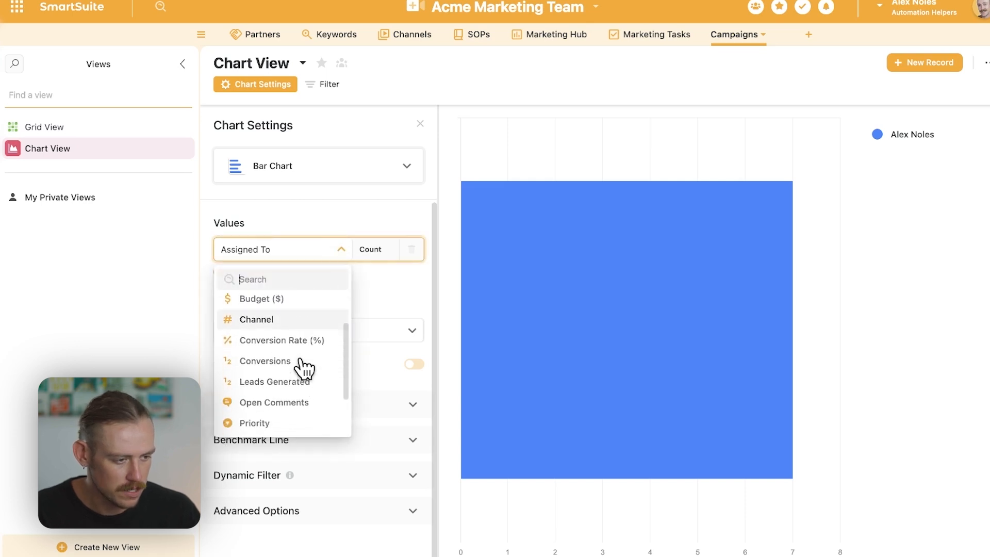
click(295, 383)
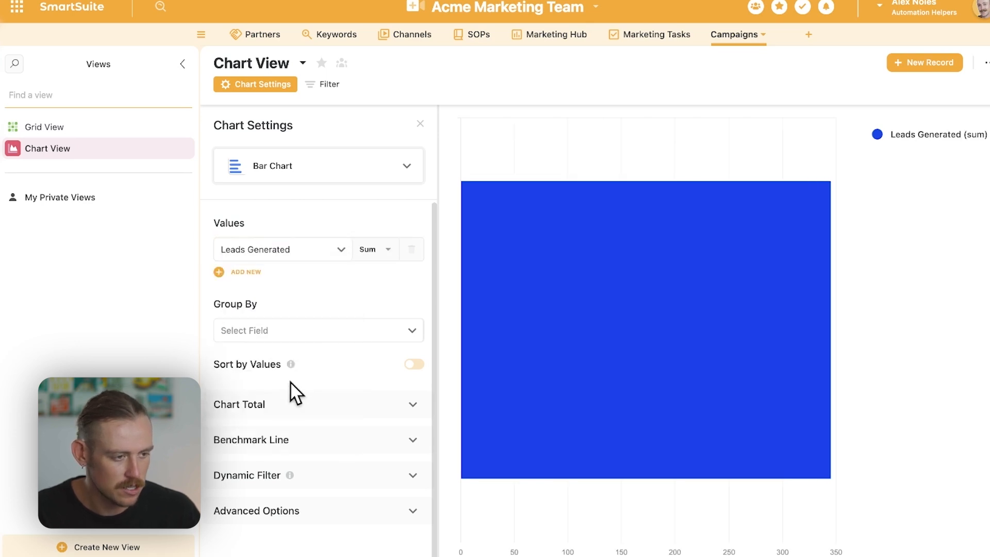
click(247, 277)
click(322, 281)
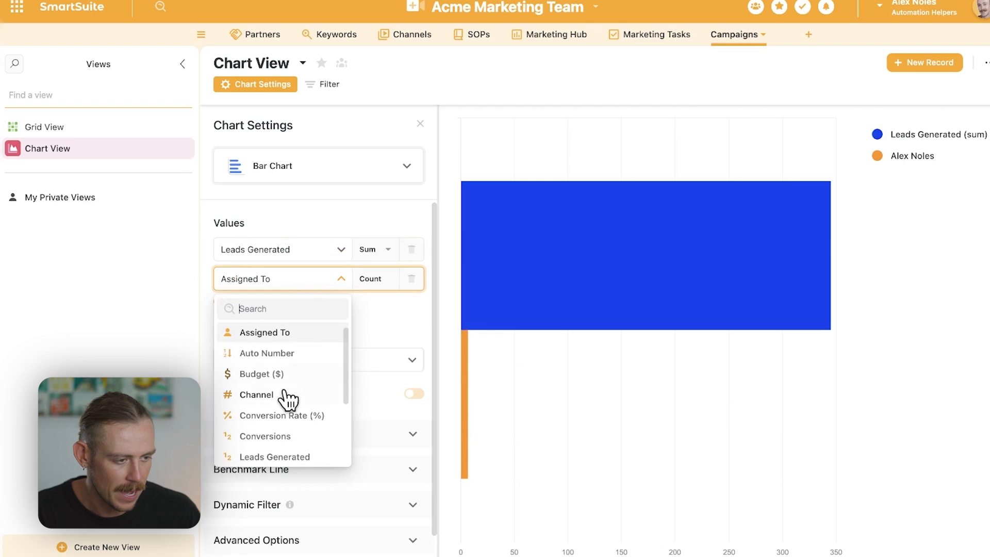
click(297, 437)
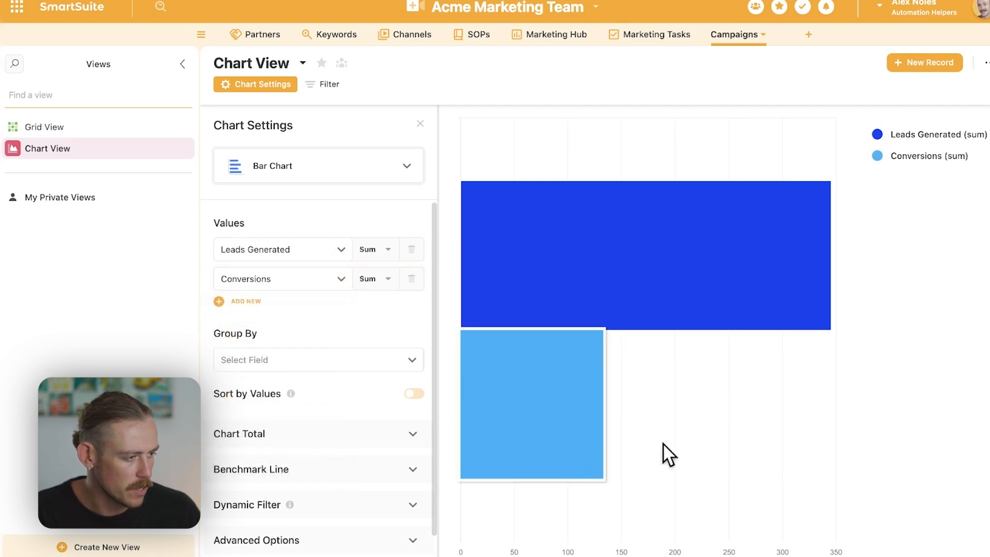
mouse_move(808, 269)
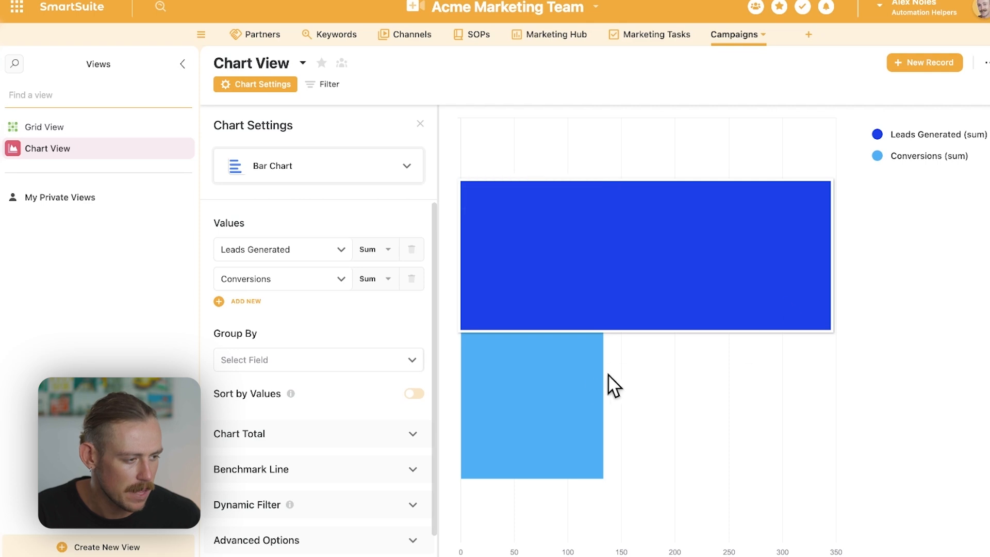
mouse_move(588, 382)
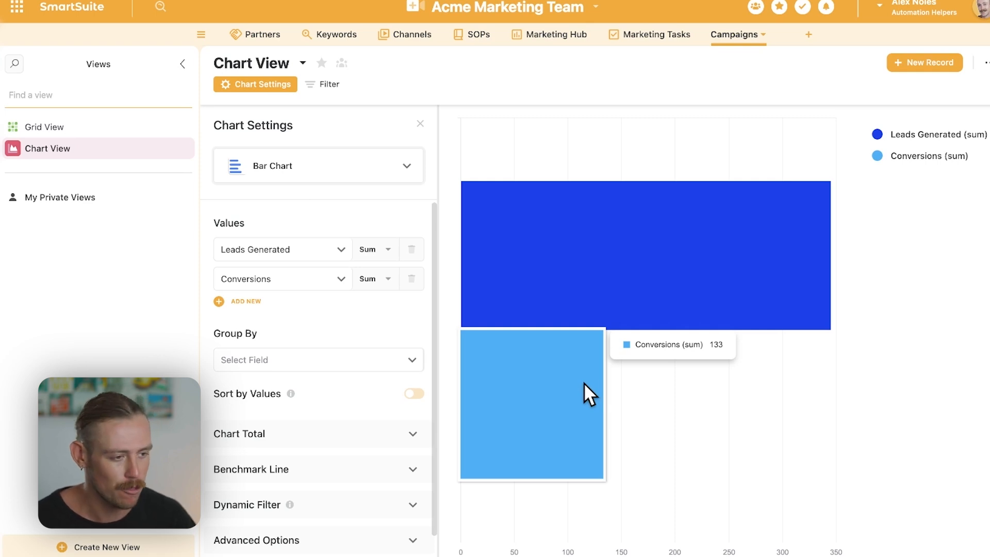
- Group the chart by Date value and change its type to Stacked Bar
click(386, 362)
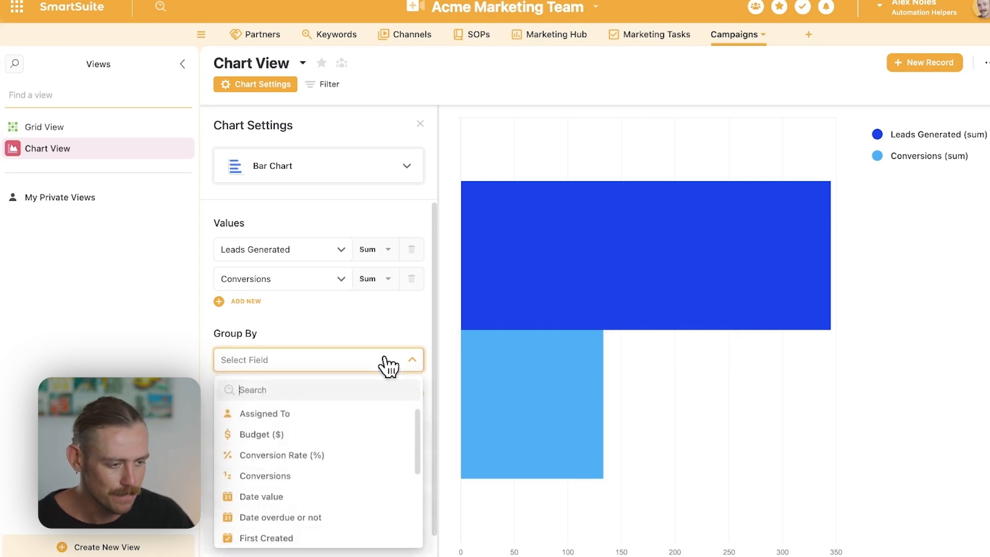
click(308, 497)
click(364, 176)
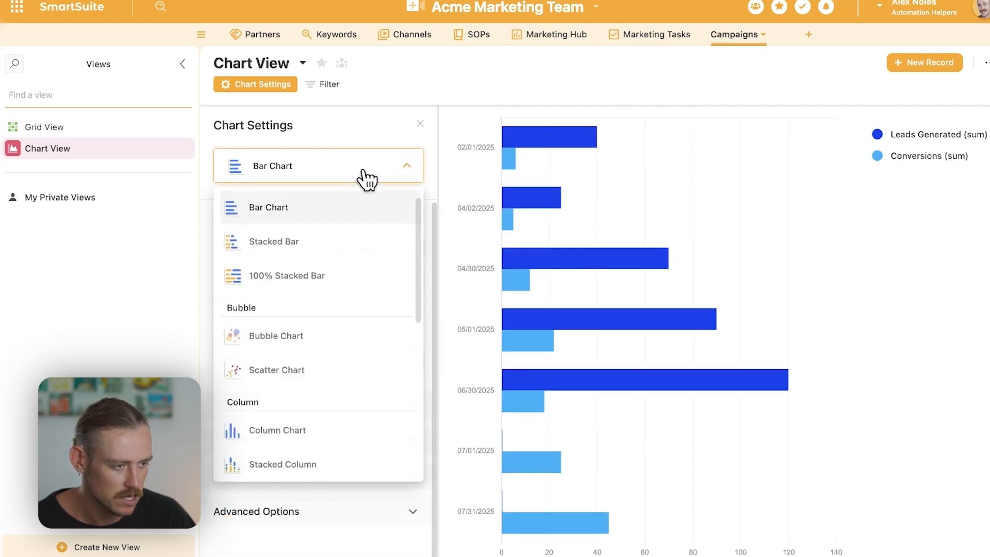
click(330, 246)
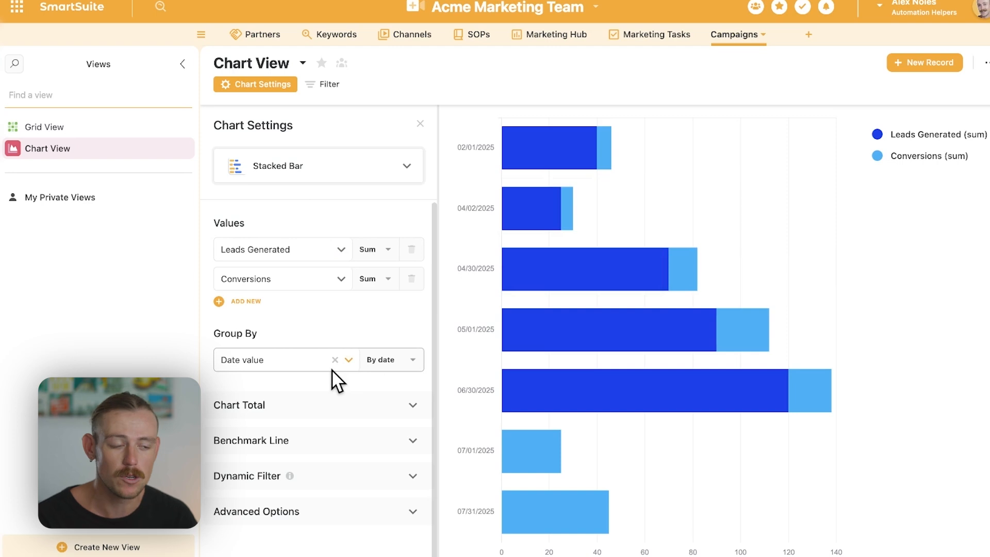
- Try grouping the Date value by month, and set the grouping to by quarter
click(413, 364)
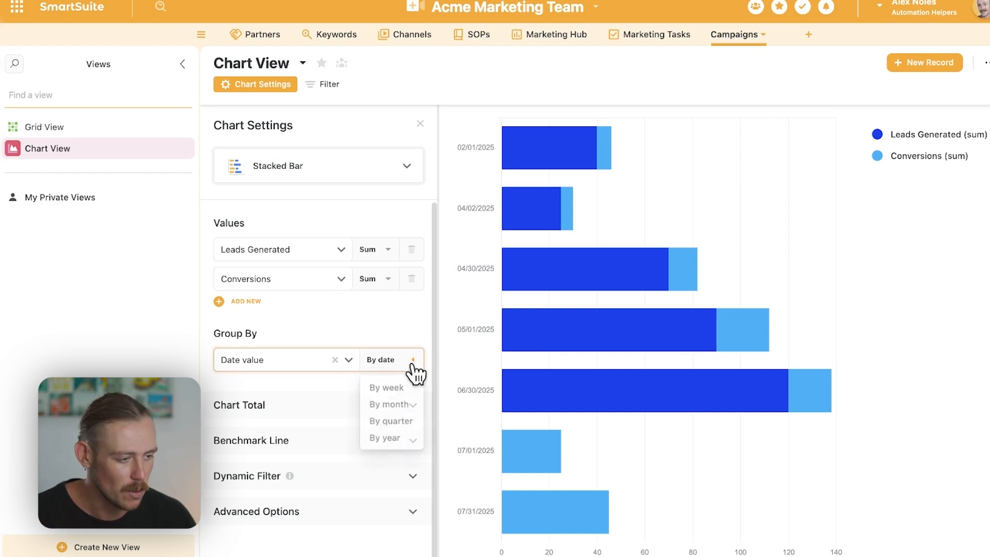
click(397, 402)
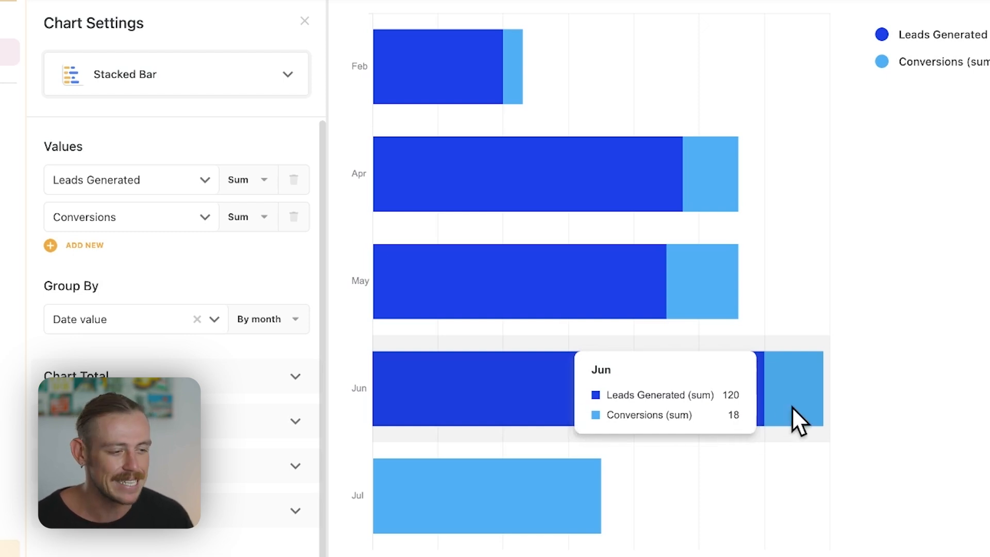
click(283, 323)
click(274, 395)
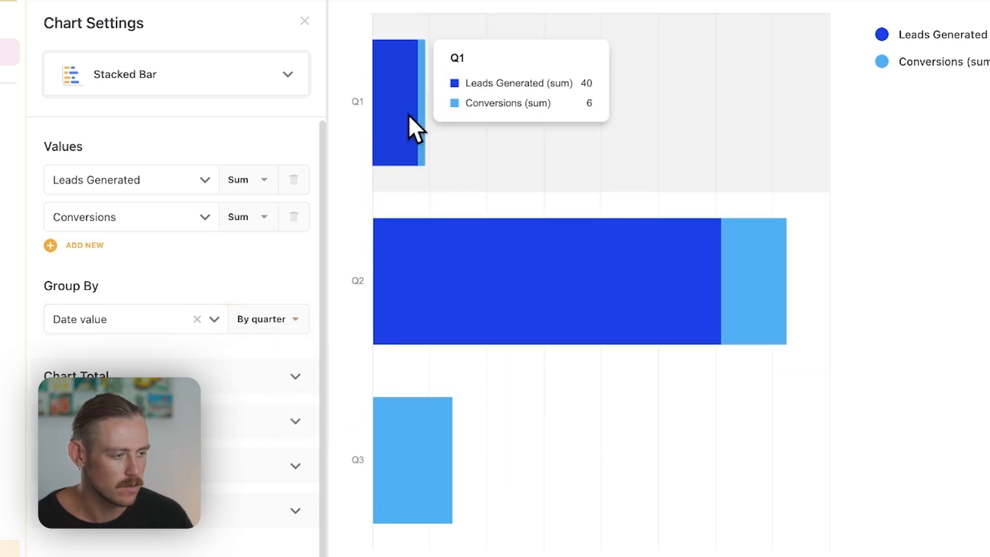
mouse_move(469, 252)
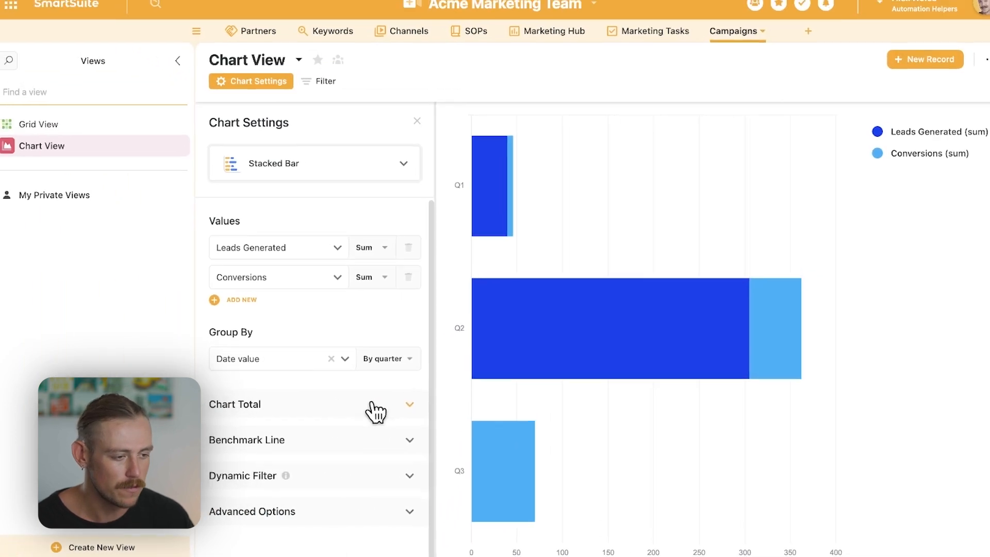
- Add a chart total that sums the Conversions field
click(375, 410)
scroll(361, 410, down, 1)
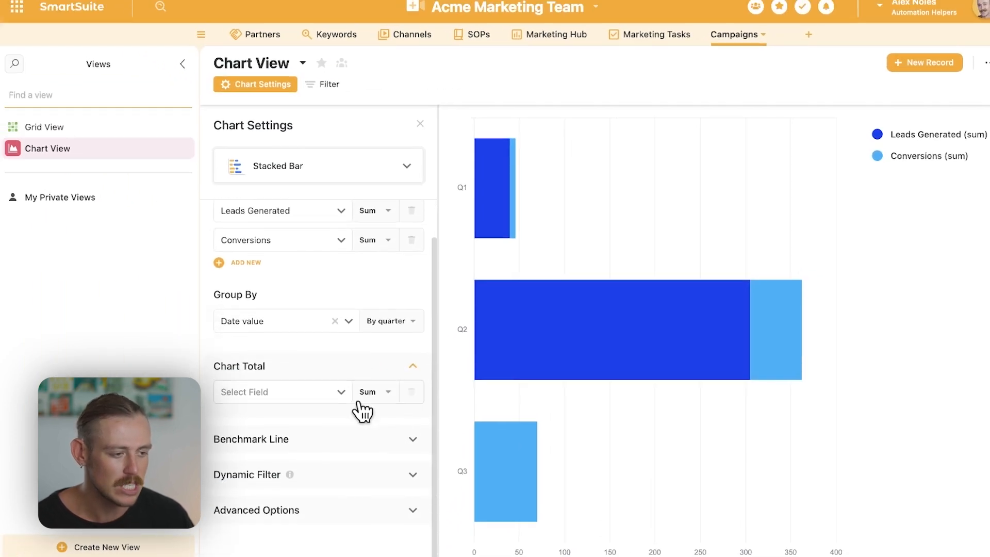
click(348, 402)
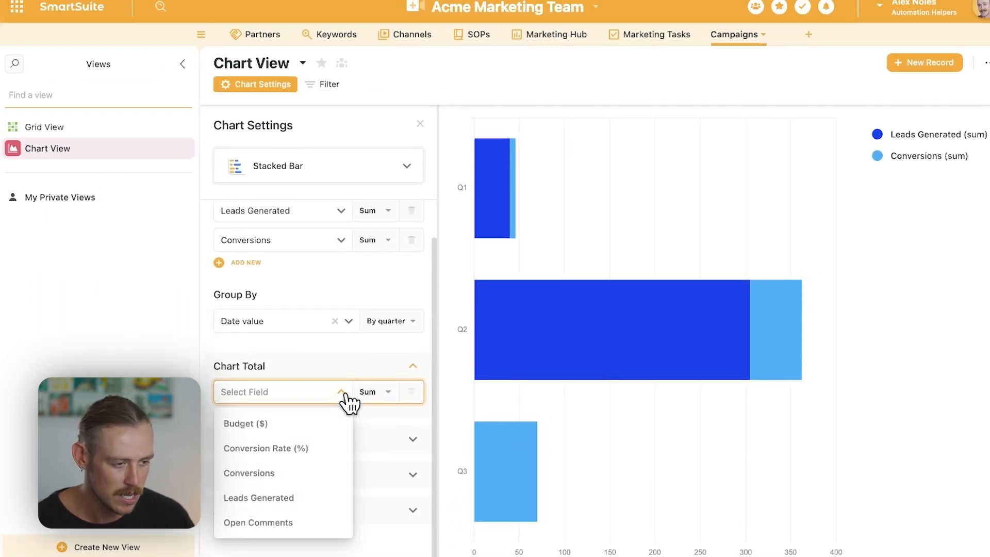
click(303, 483)
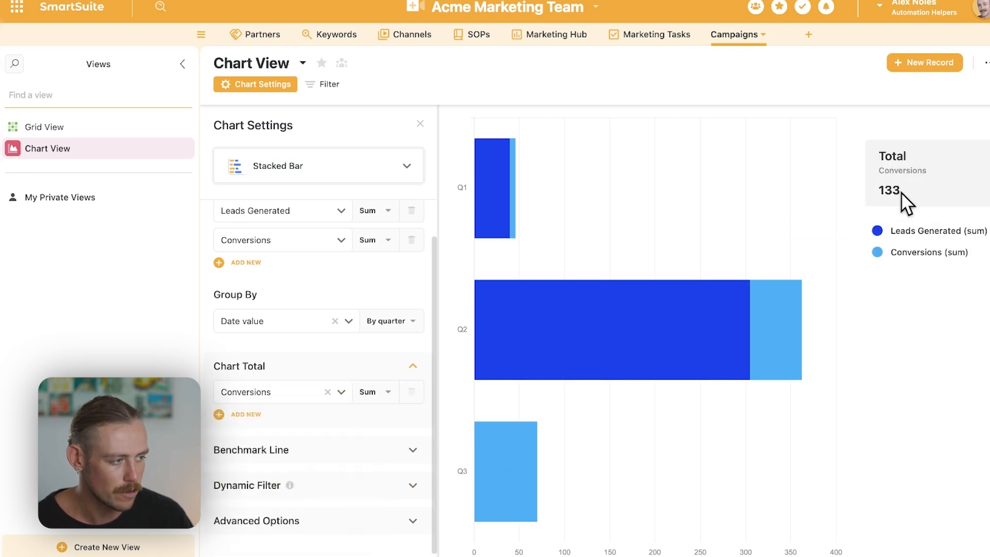
- Add a benchmark line named Lead Target to the chart
click(338, 454)
click(239, 432)
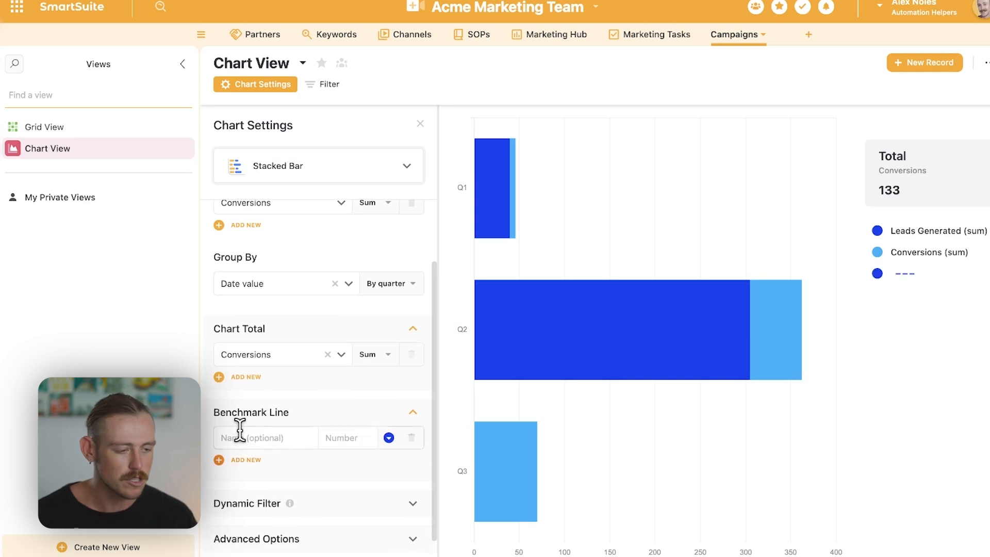
click(256, 432)
text(Lead Target)
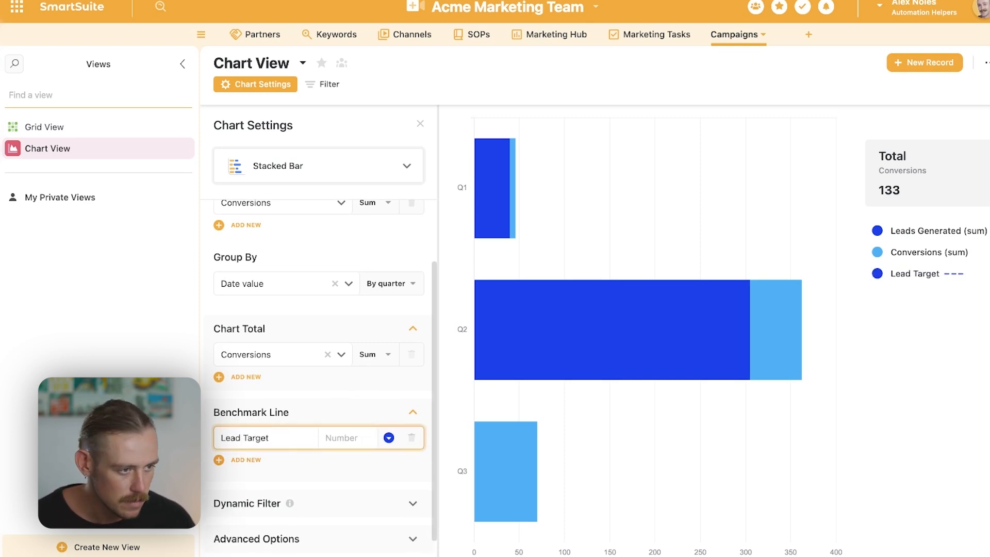
- Change the quarterly chart from Stacked Bar to the Bar Chart type
click(369, 166)
scroll(299, 248, up, 1)
click(300, 227)
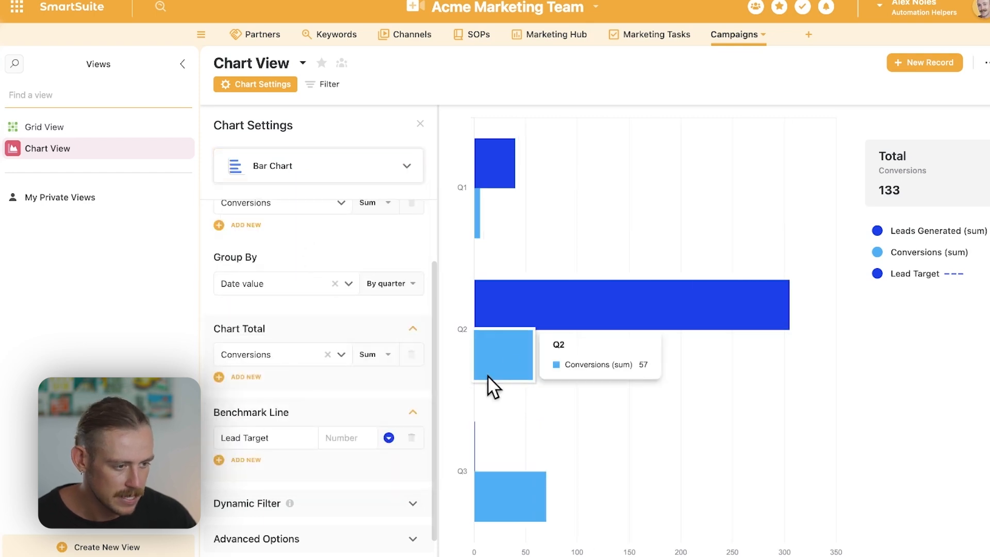
- Set the Lead Target benchmark to 50 and add a second benchmark line named Conversion Target with value 5
click(344, 438)
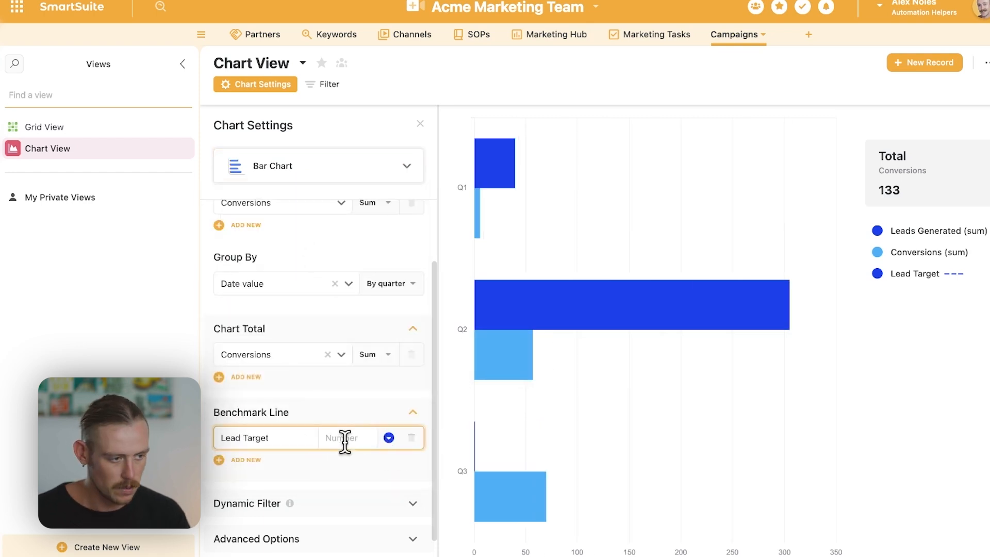
text(50)
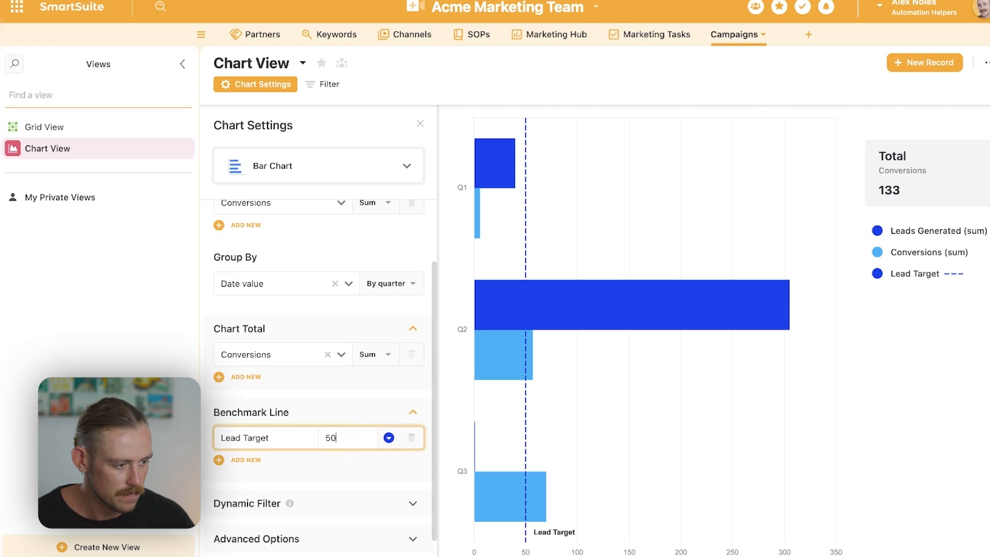
mouse_move(525, 500)
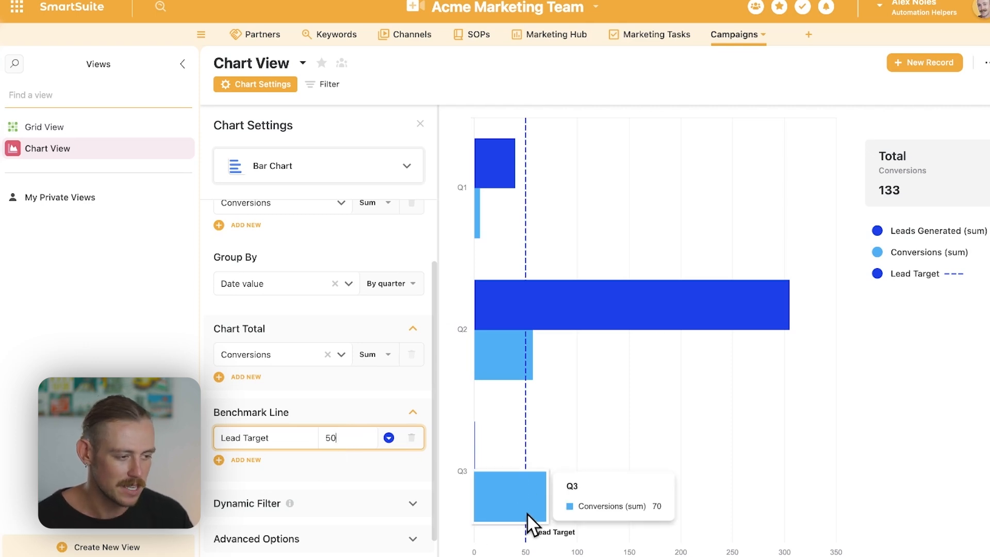
click(242, 459)
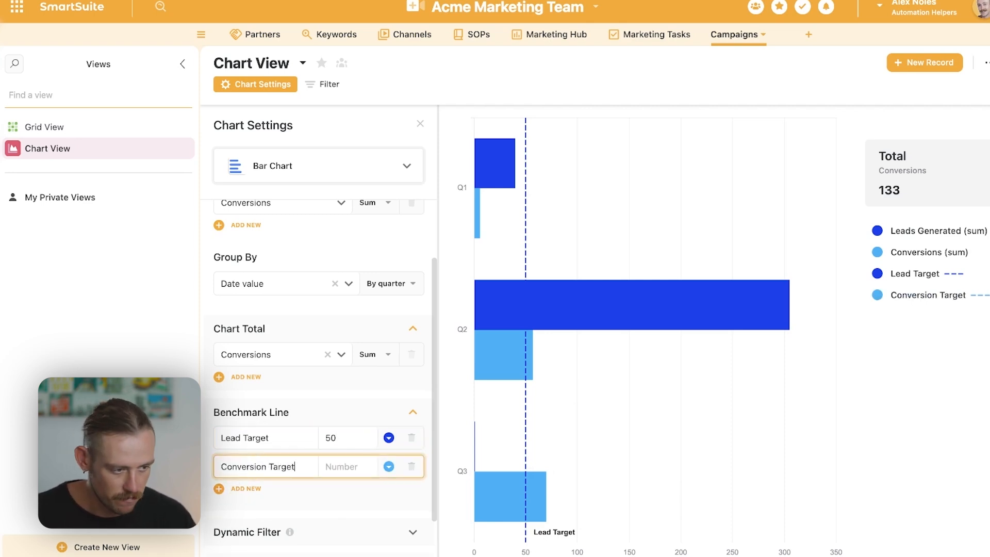
text(5)
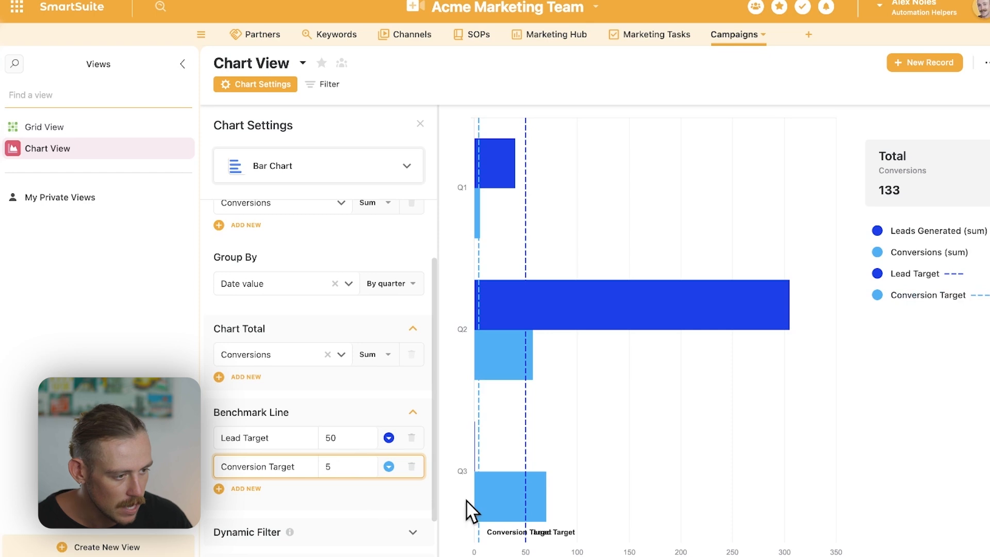
- Color the Lead Target benchmark line green and the Conversion Target benchmark line red
click(389, 438)
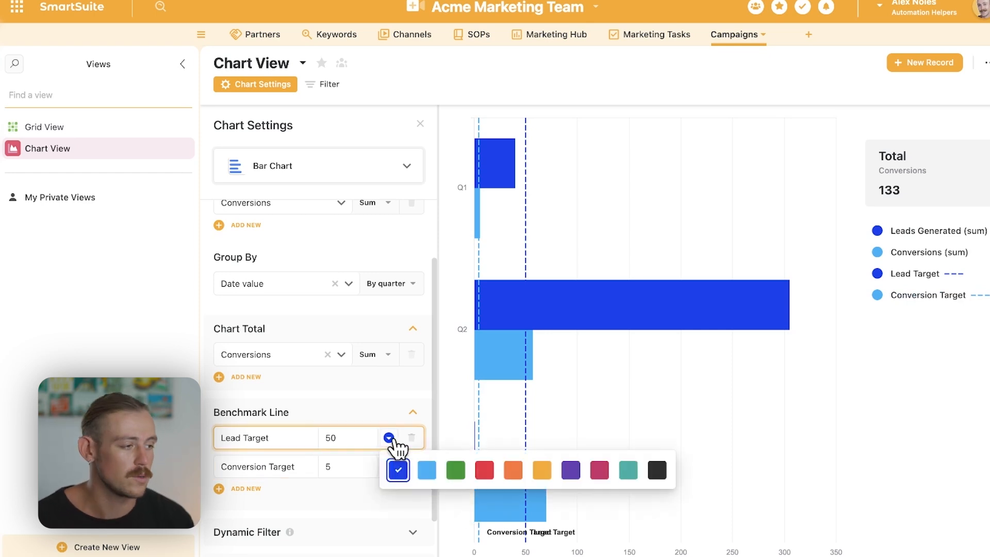
click(428, 470)
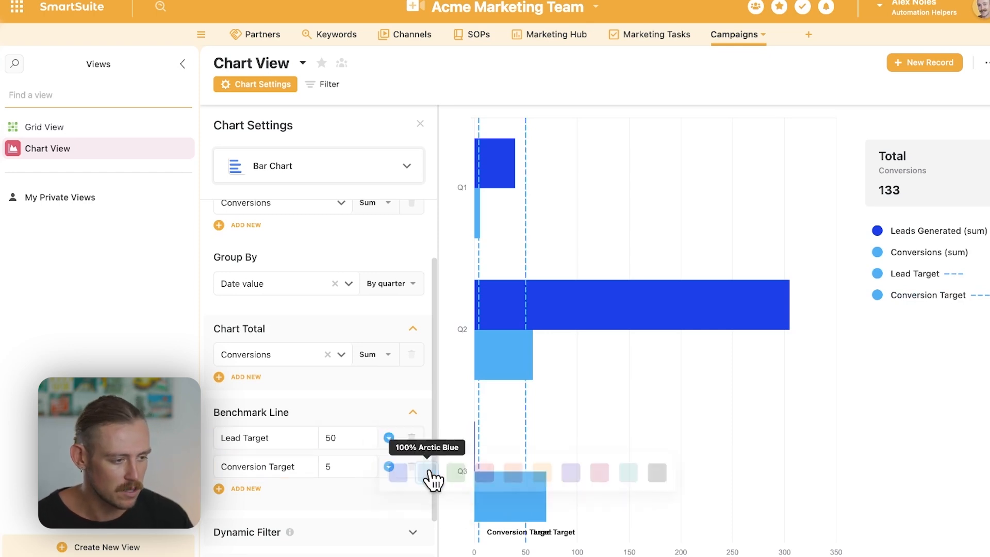
click(388, 438)
click(456, 469)
click(388, 466)
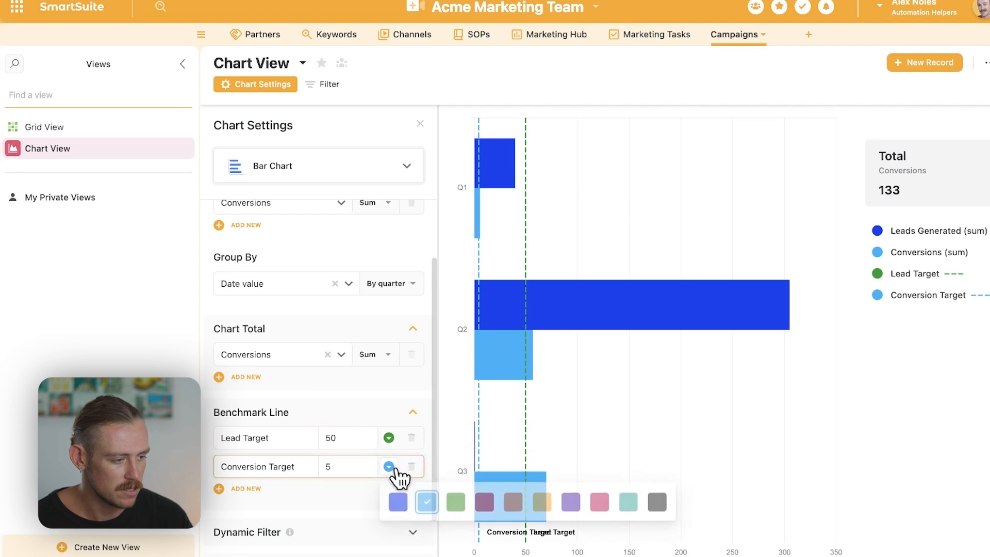
click(482, 500)
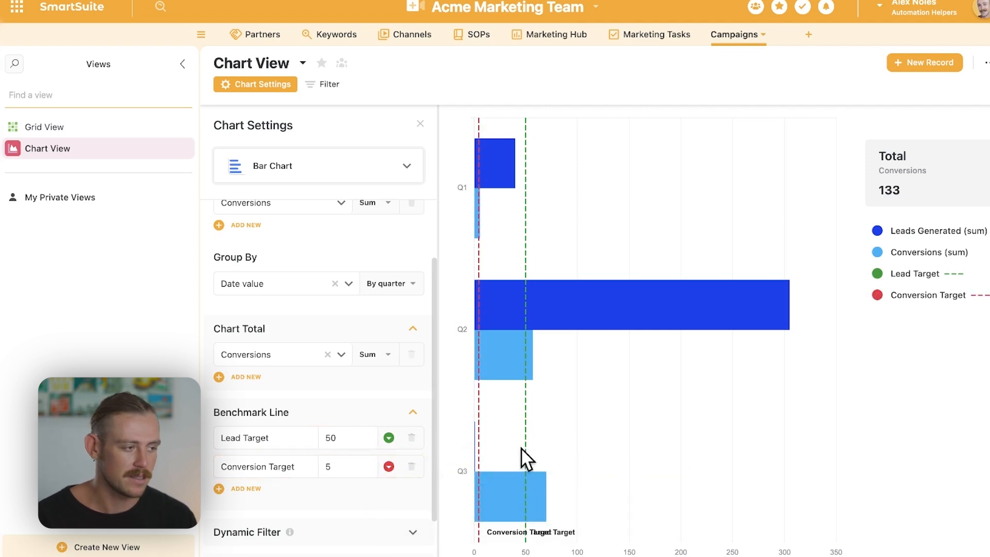
- Try a dynamic filter on the Assigned To field and look through its choices on the chart
scroll(354, 431, down, 2)
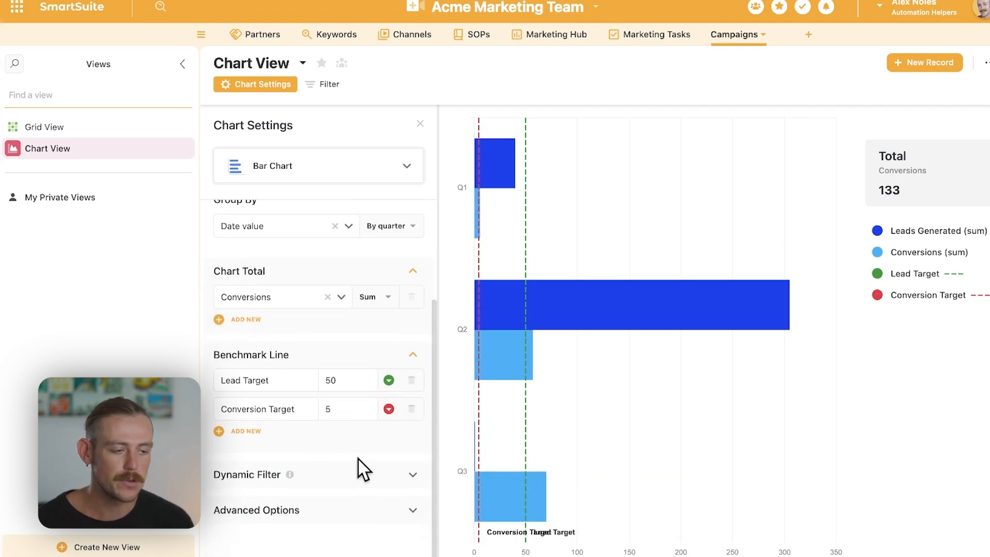
click(358, 481)
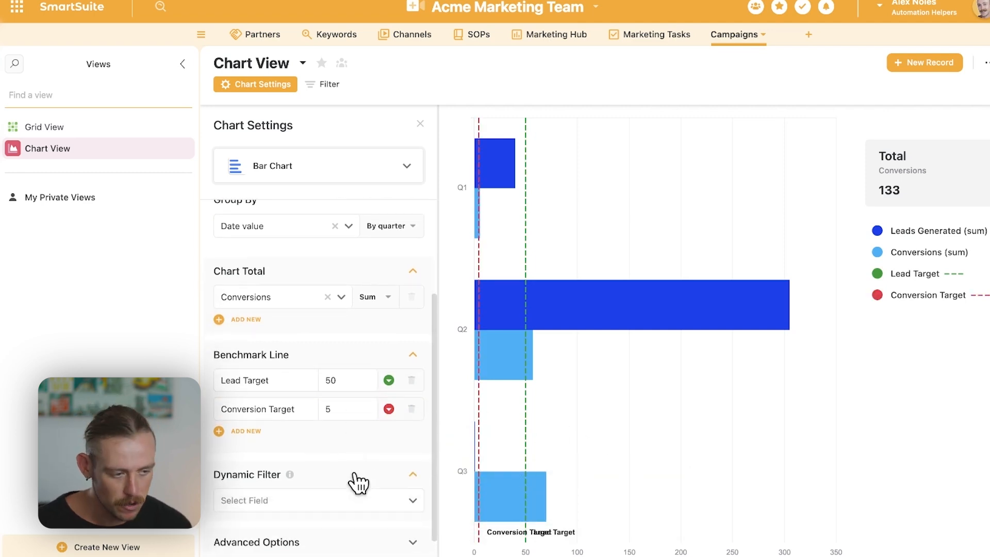
click(309, 504)
click(269, 352)
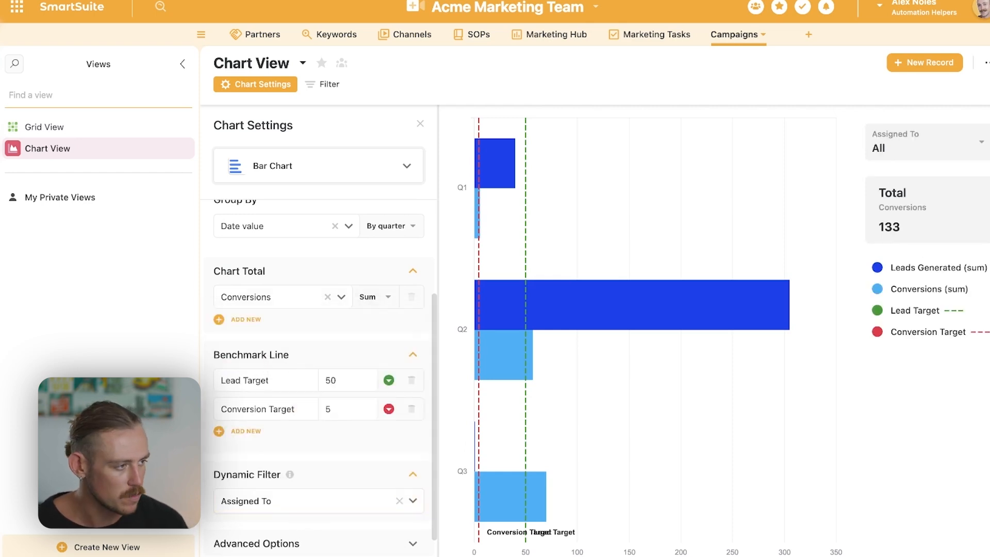
click(934, 152)
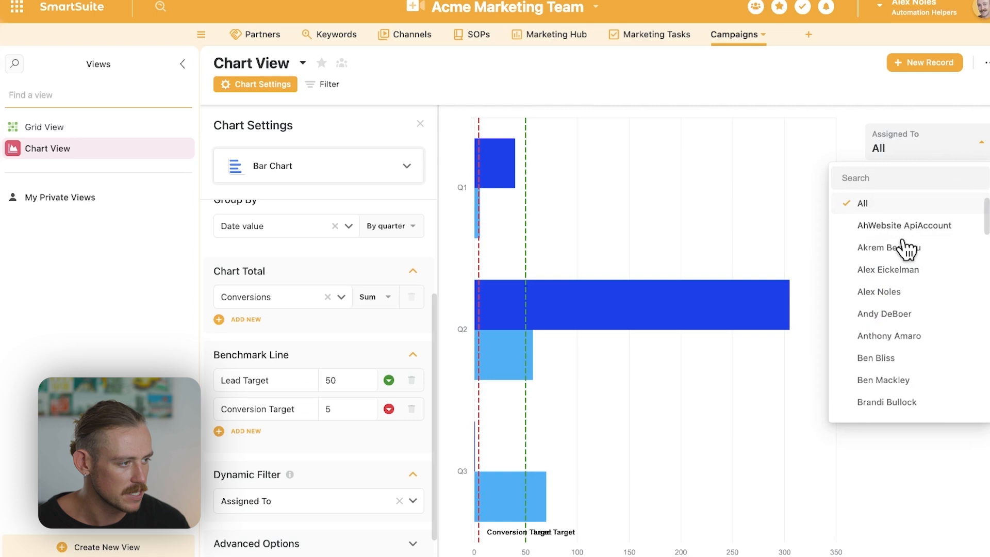
click(934, 153)
- Set the dynamic filter to Date and exclude the Last 9 months, Last 12 months, Year to Date and Previous Year ranges
scroll(406, 467, down, 1)
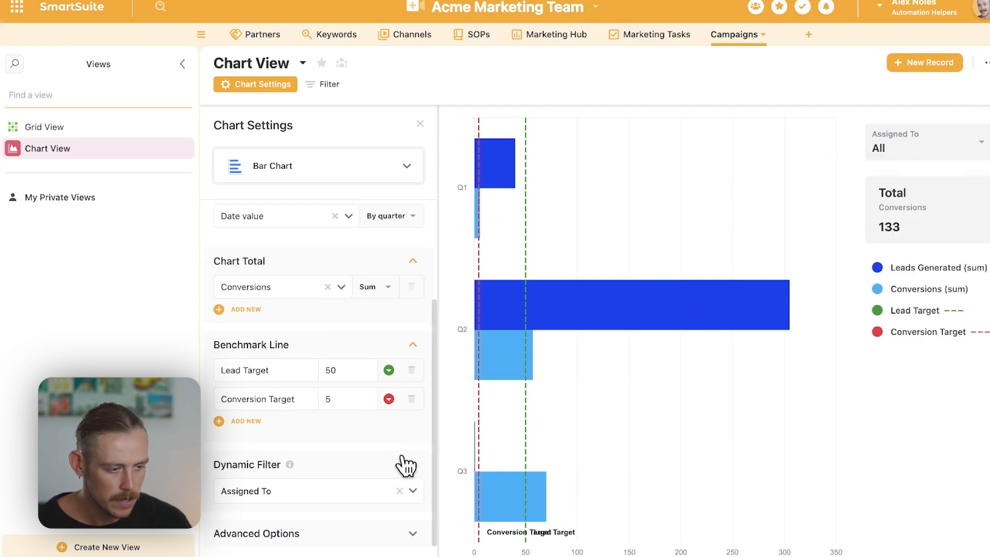
click(330, 476)
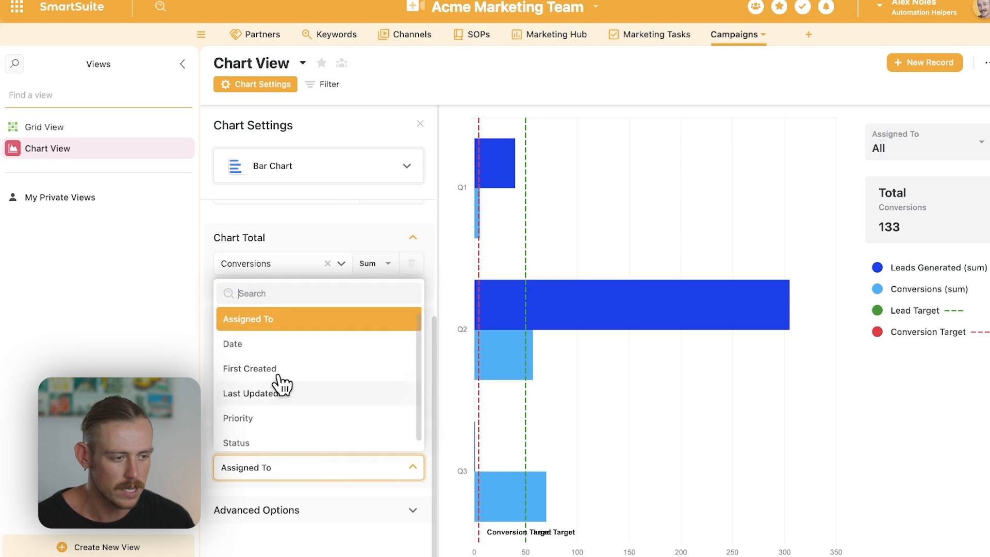
click(269, 344)
scroll(343, 499, down, 2)
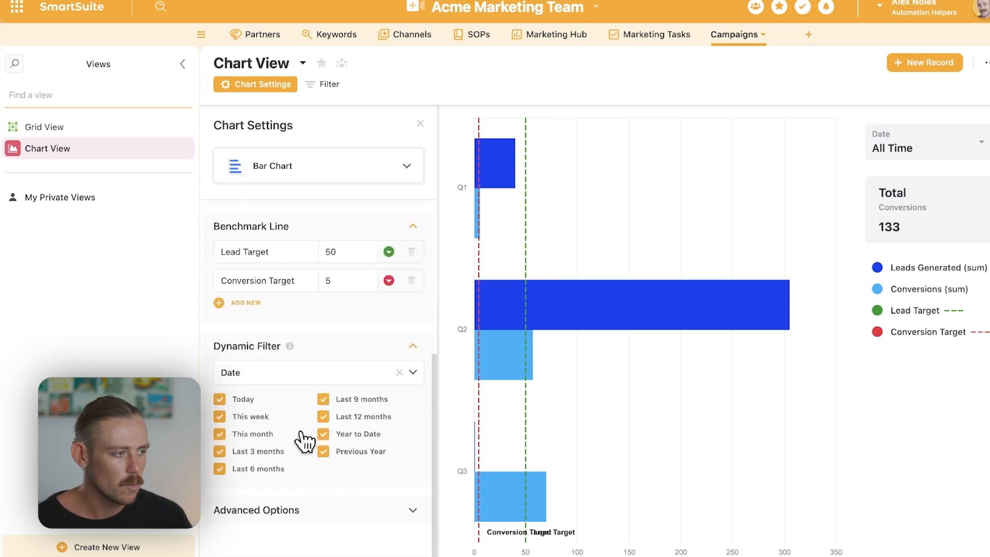
click(964, 150)
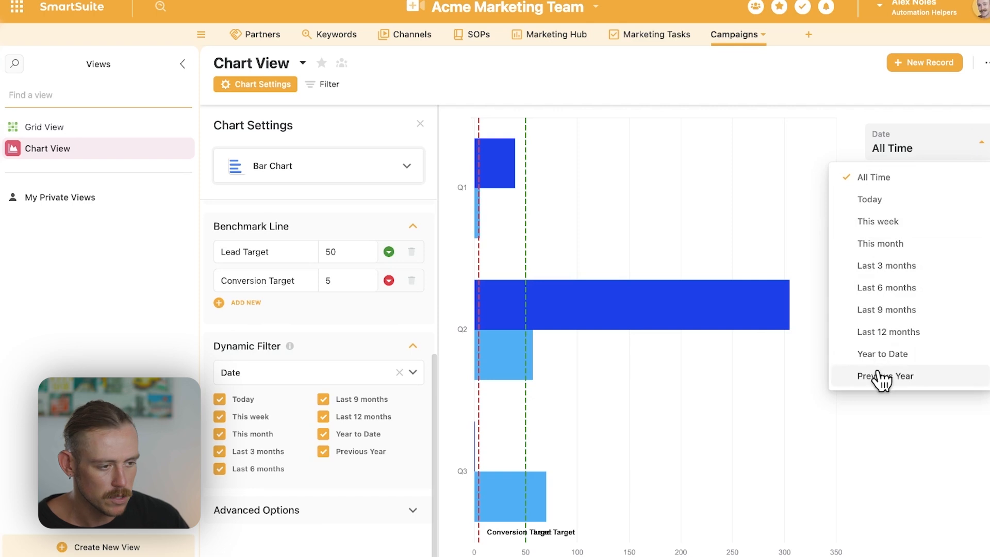
click(323, 451)
click(323, 434)
click(324, 417)
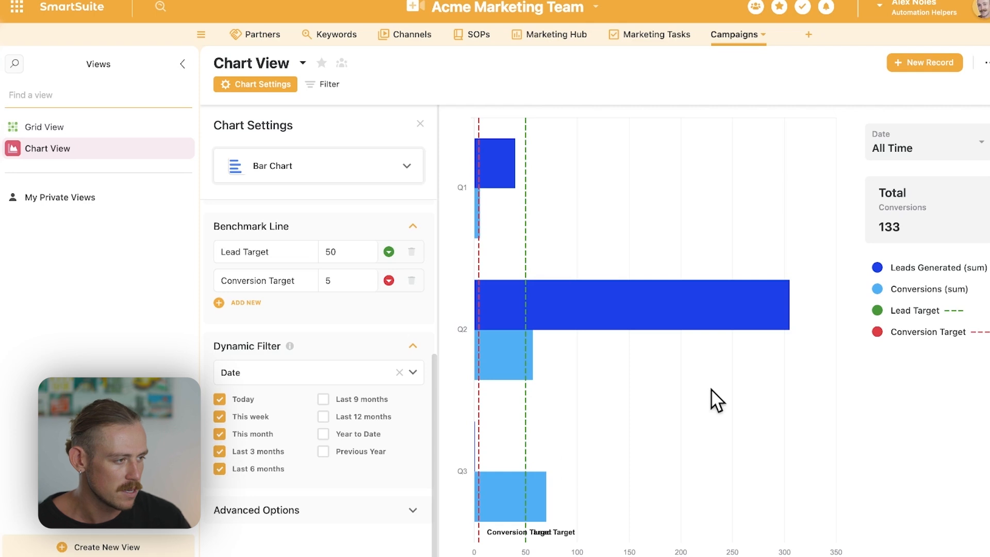
- Try the chart's Date filter with Today, and reset it to All Time
click(908, 158)
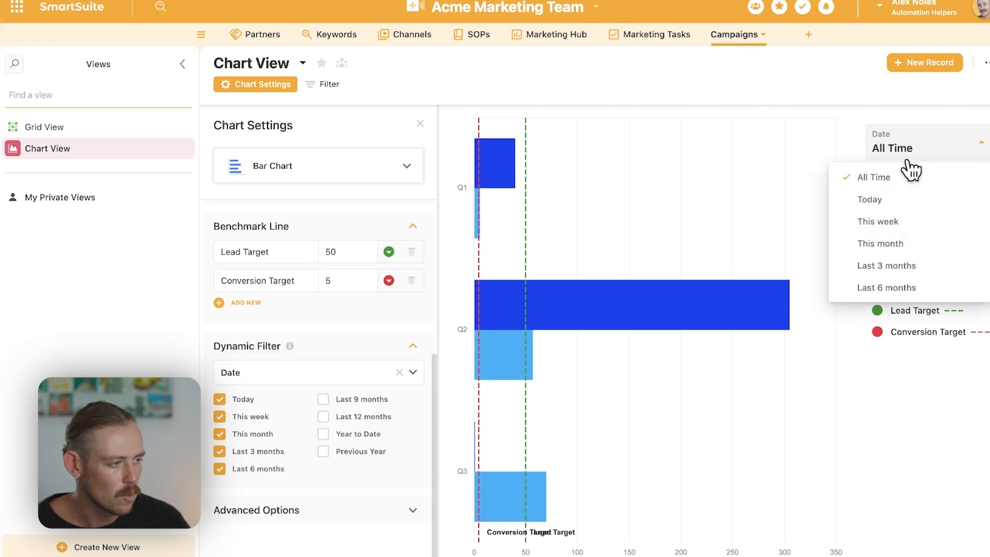
click(898, 203)
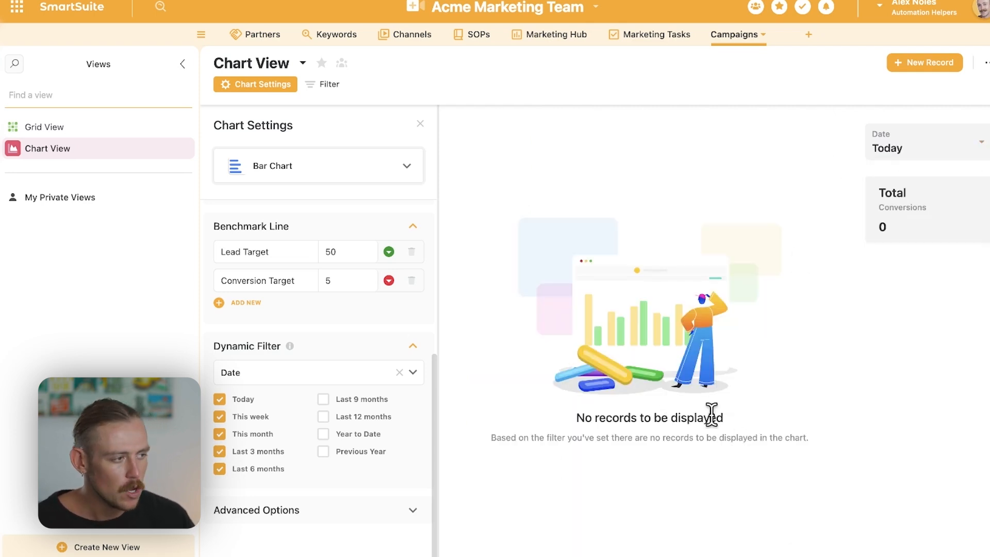
click(937, 153)
click(907, 178)
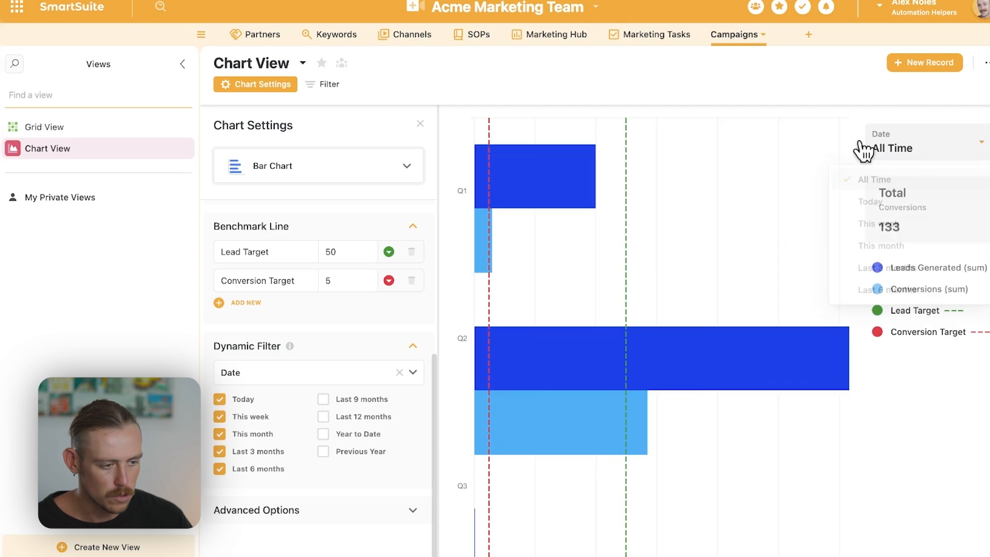
- Change the chart type to Pie Chart and show its data labels
click(272, 512)
scroll(278, 516, down, 3)
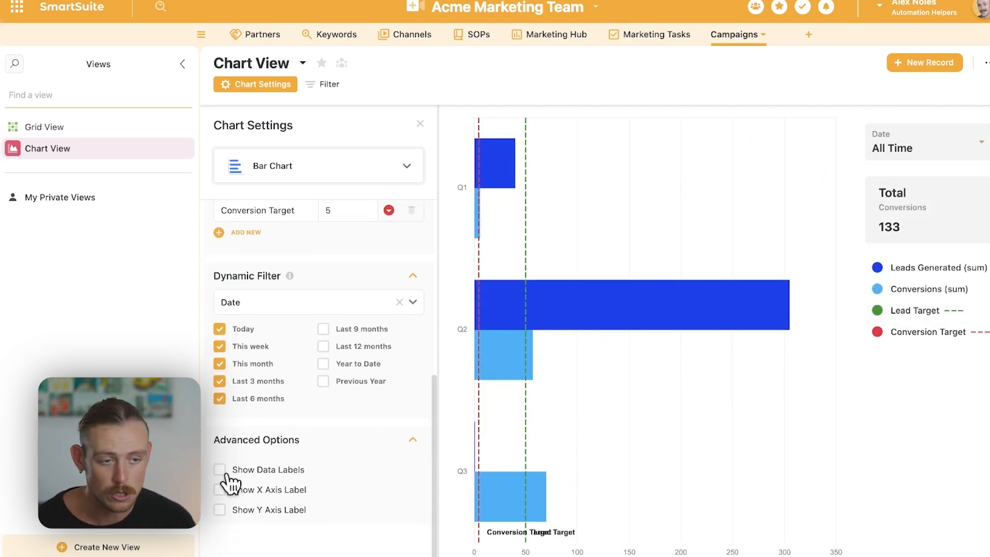
click(402, 166)
scroll(342, 356, down, 5)
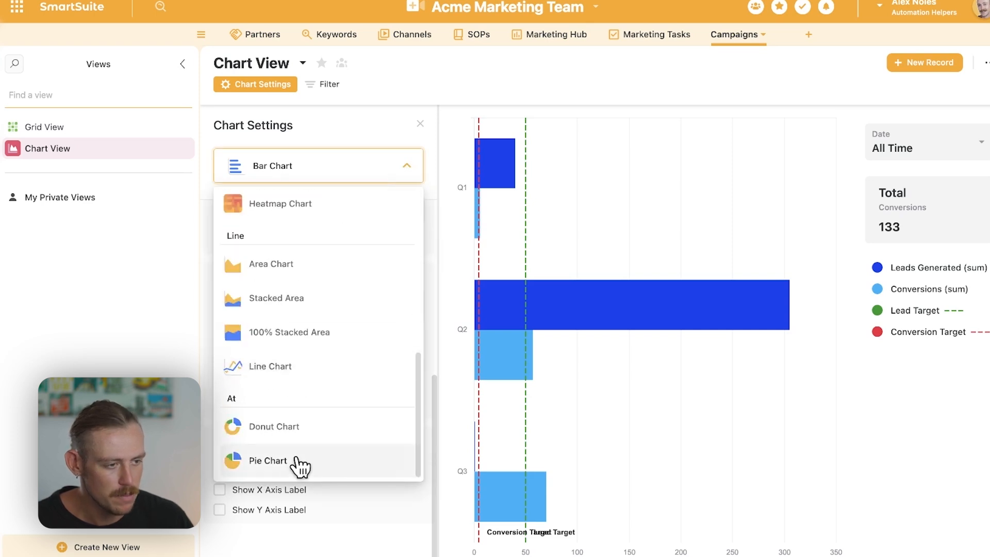
click(299, 464)
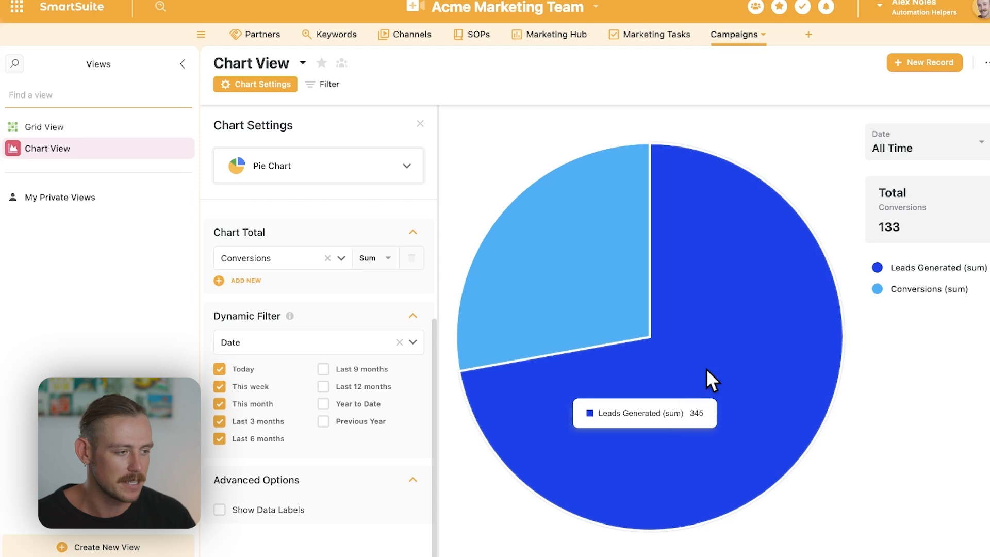
click(233, 512)
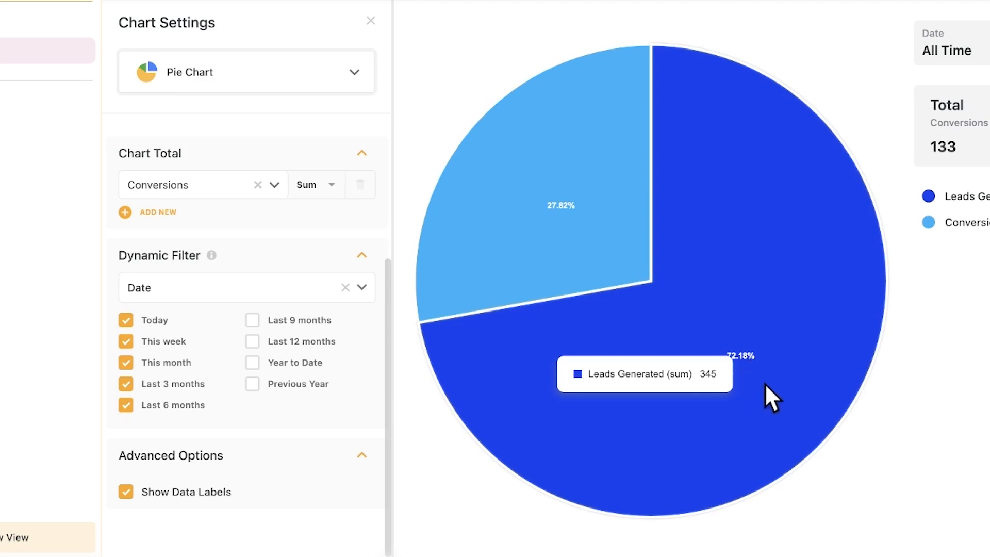
mouse_move(562, 185)
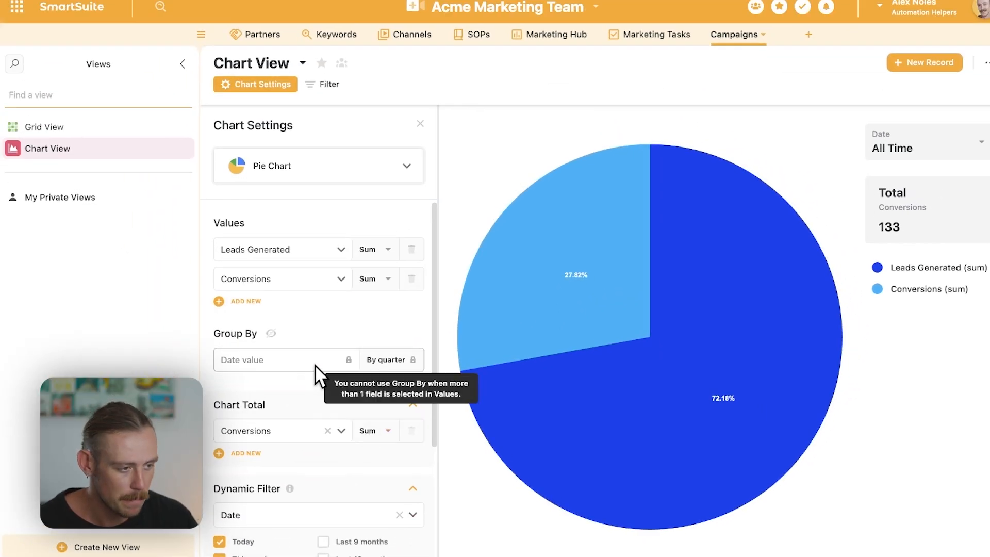
- Remove Conversions from the chart's values and group the Date value by month
click(412, 279)
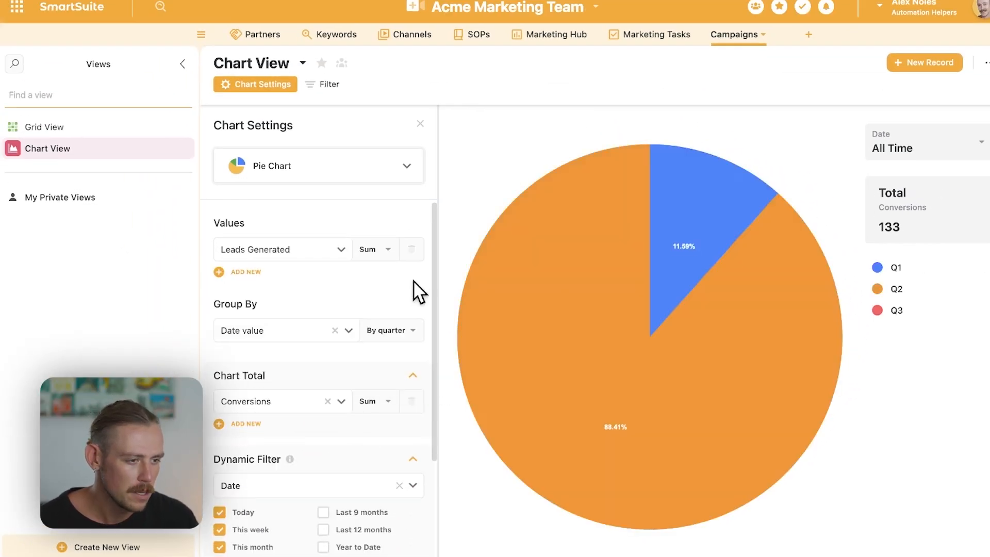
click(294, 335)
click(399, 332)
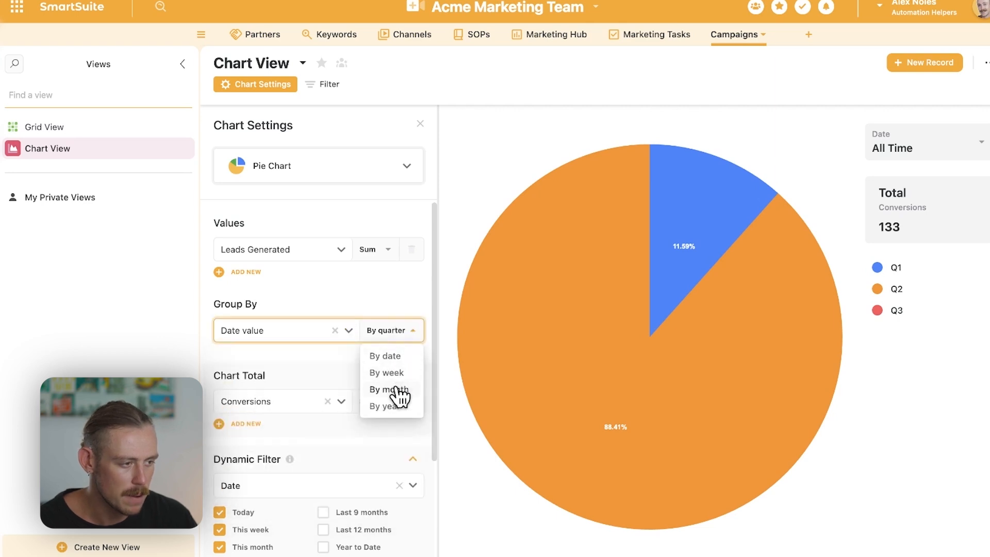
click(392, 389)
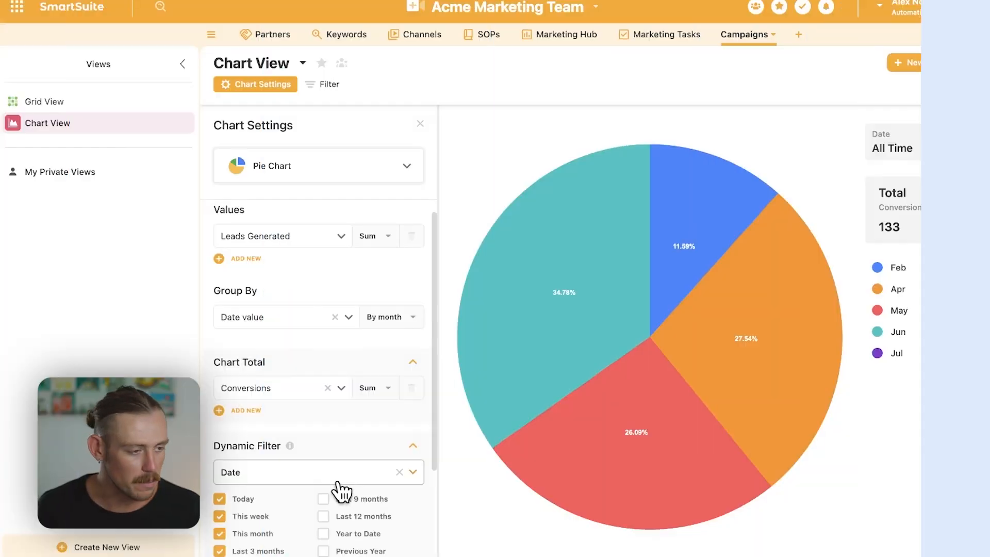
- Rename the chart view as Lead Gen Chart
click(289, 60)
drag(297, 59, 244, 59)
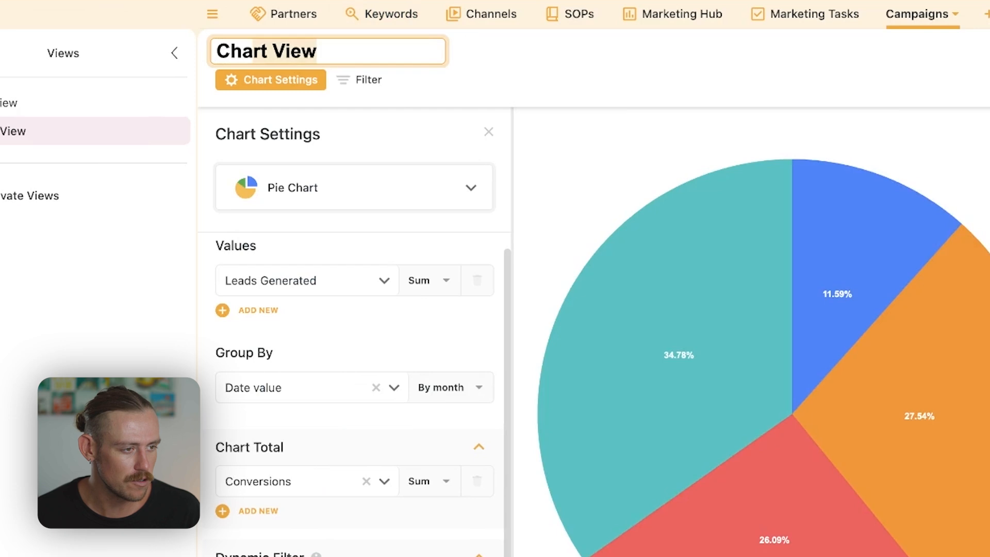
text(Lead Gen)
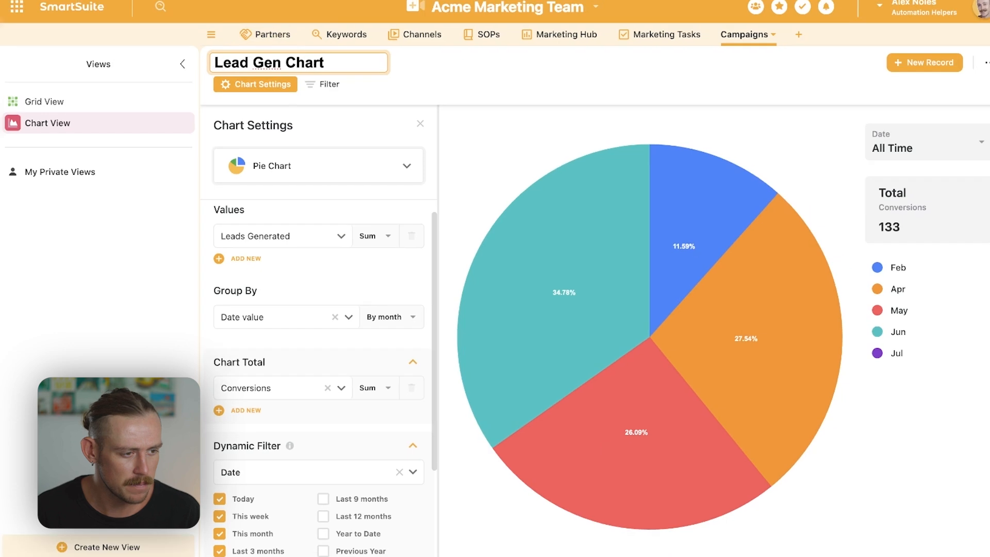
- Change the chart total to the sum of the Leads Generated field
scroll(321, 349, down, 5)
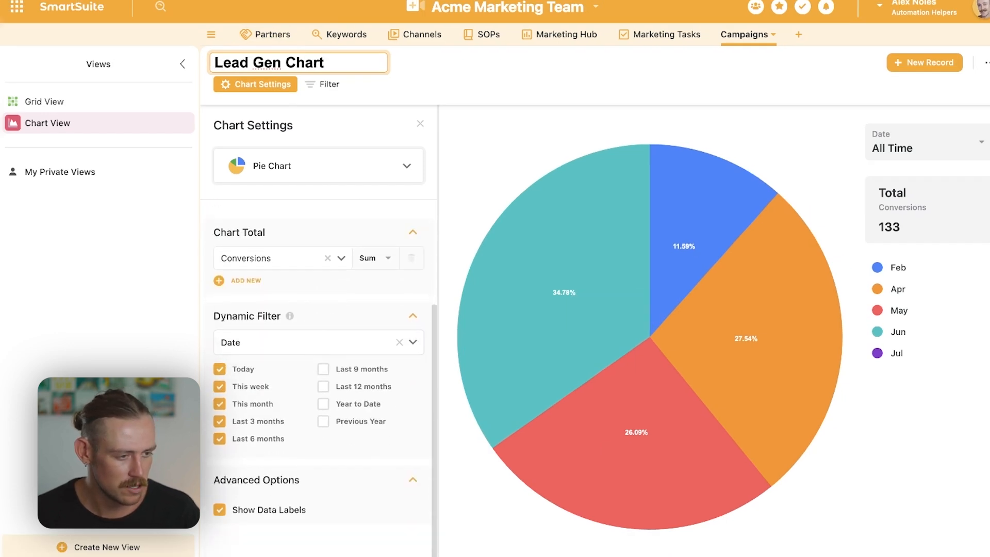
click(341, 258)
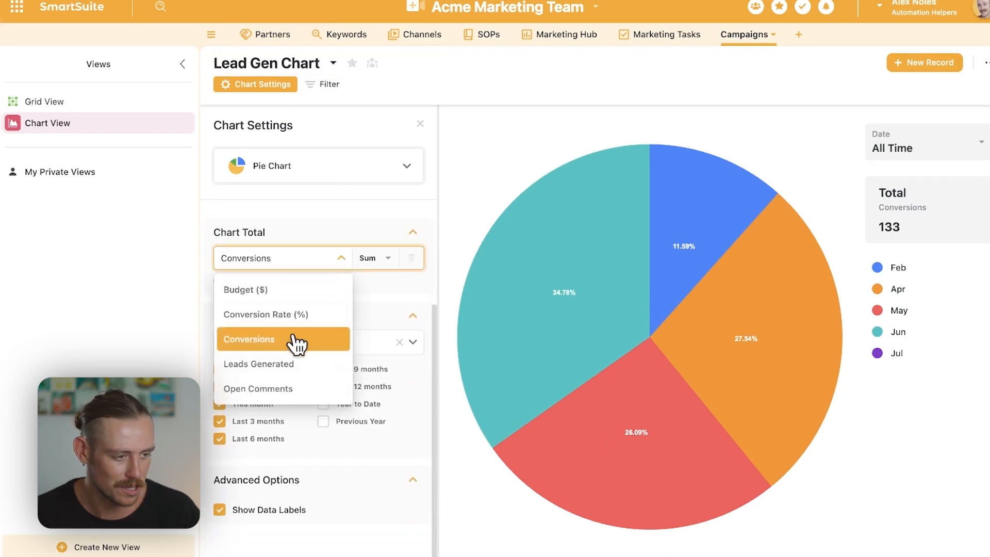
click(261, 365)
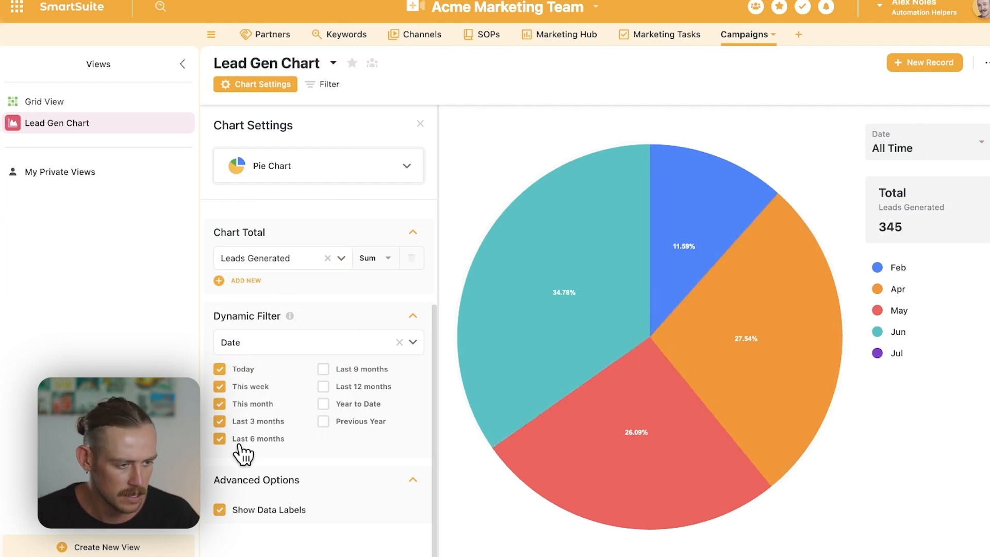
- Exclude the This week range from the Date dynamic filter and check the date choices offered on the chart
click(220, 387)
click(979, 147)
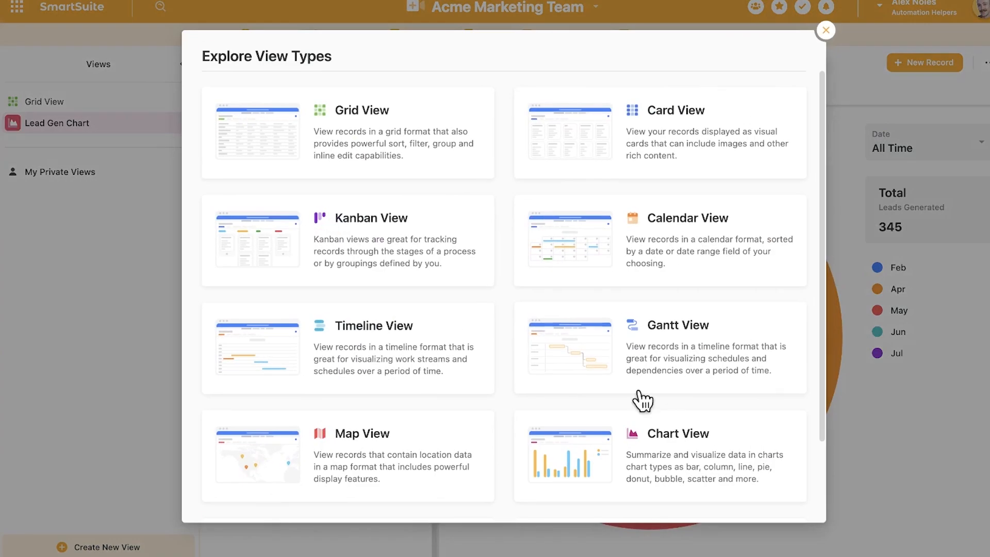
- Create a public chart view named Chart View and check the fields offered for its values
click(691, 436)
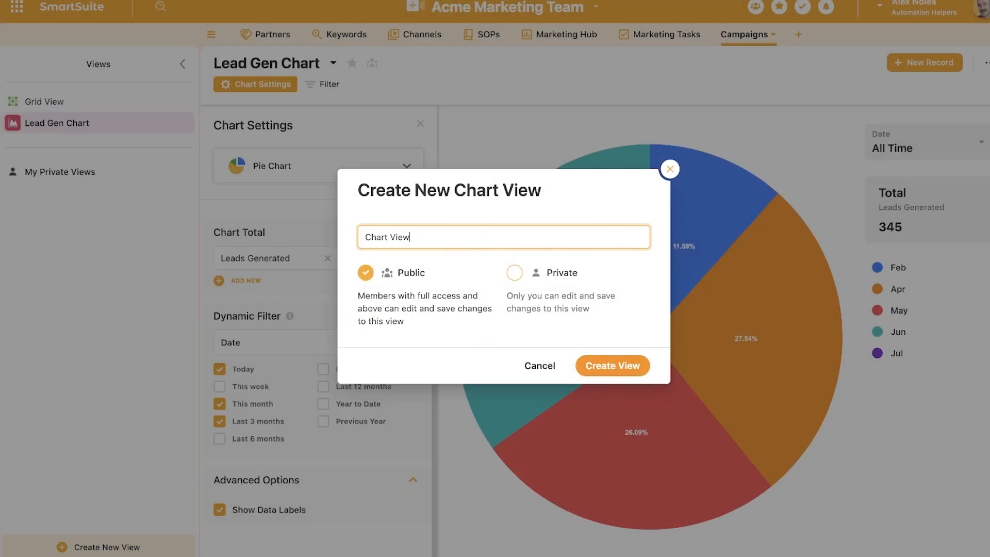
key(Return)
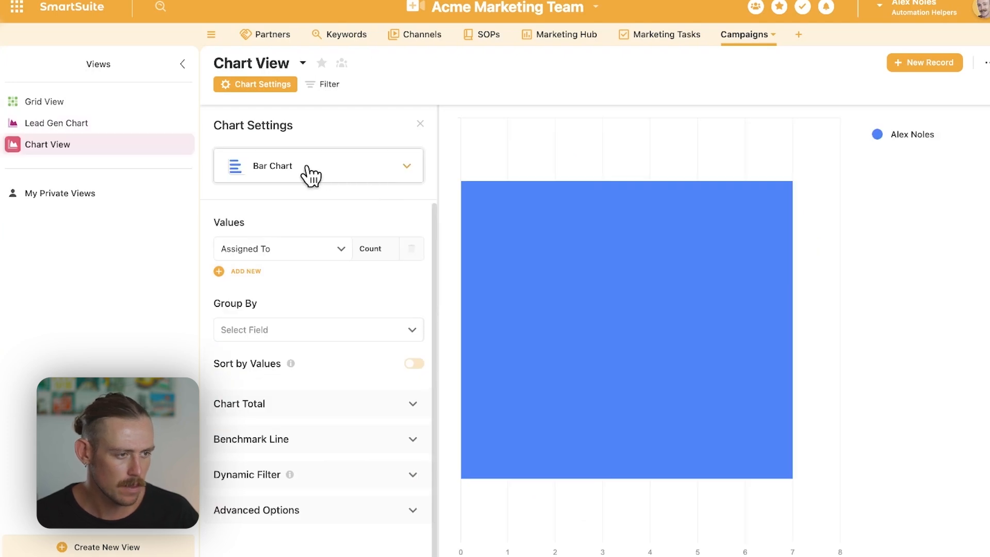
click(297, 179)
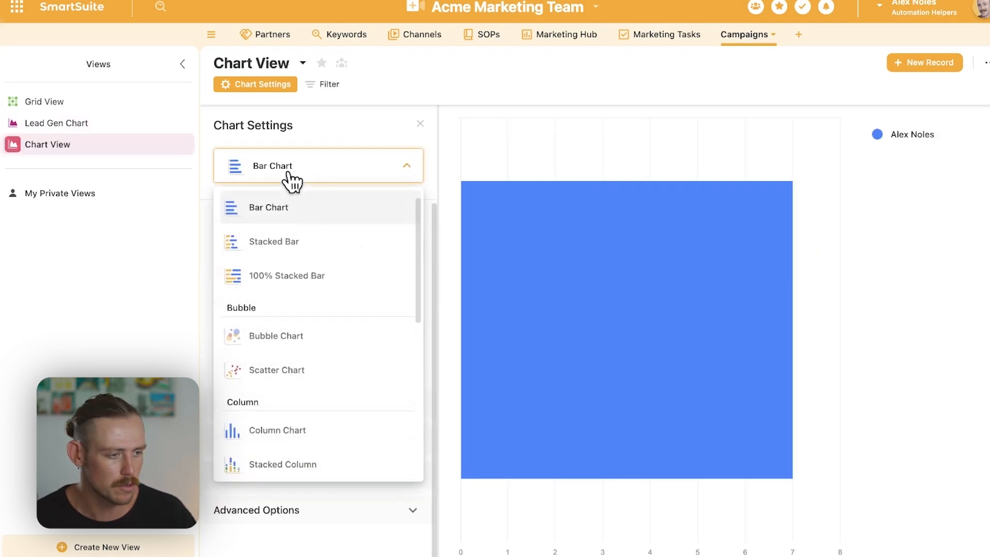
key(Escape)
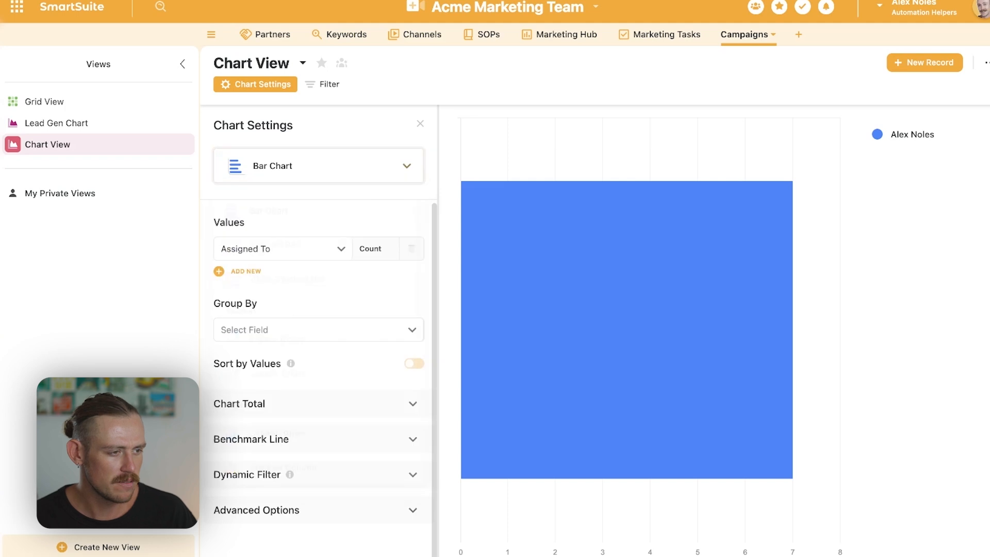
click(331, 249)
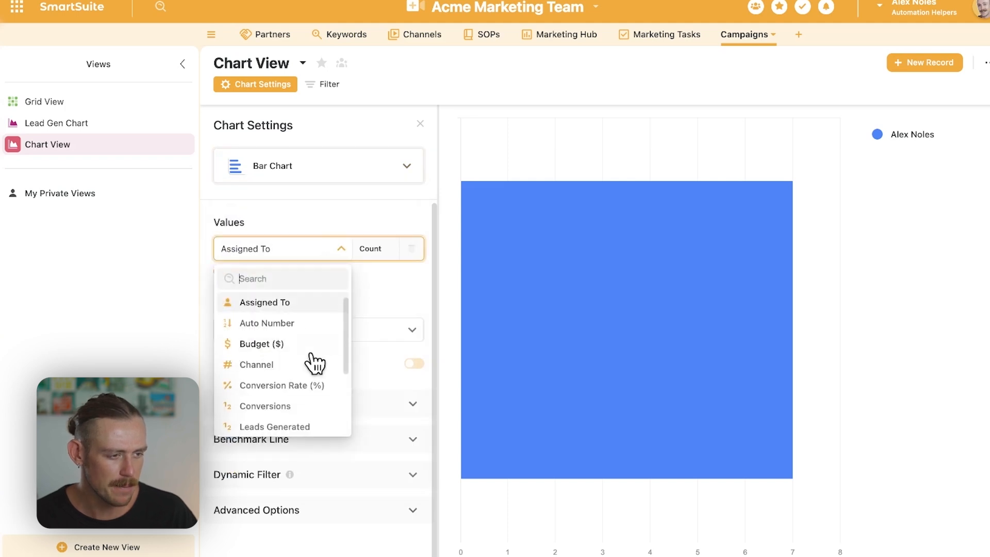
scroll(311, 348, down, 3)
scroll(311, 348, down, 1)
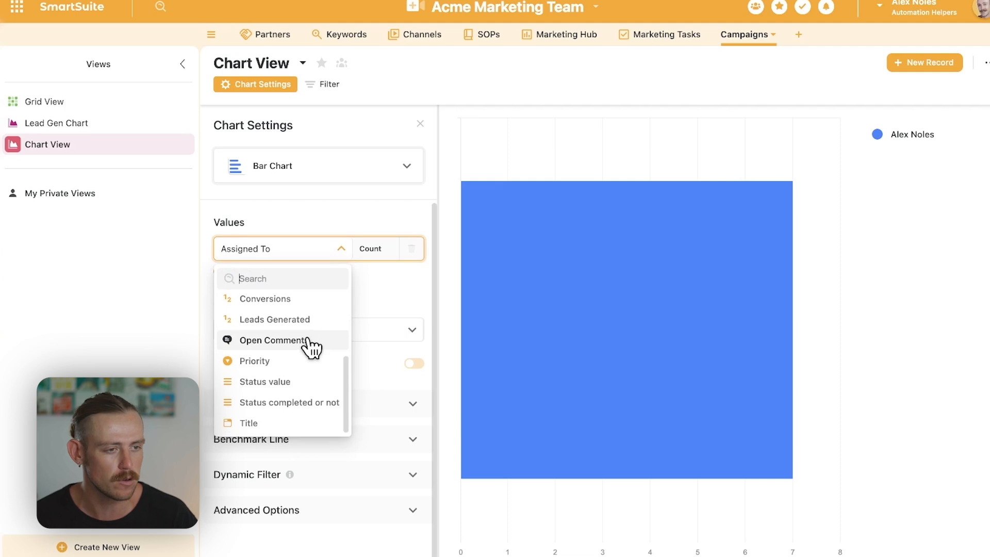
- Add a formula field named Cost Per Conversion after the Channel field in the Grid View
click(88, 102)
scroll(721, 309, right, 10)
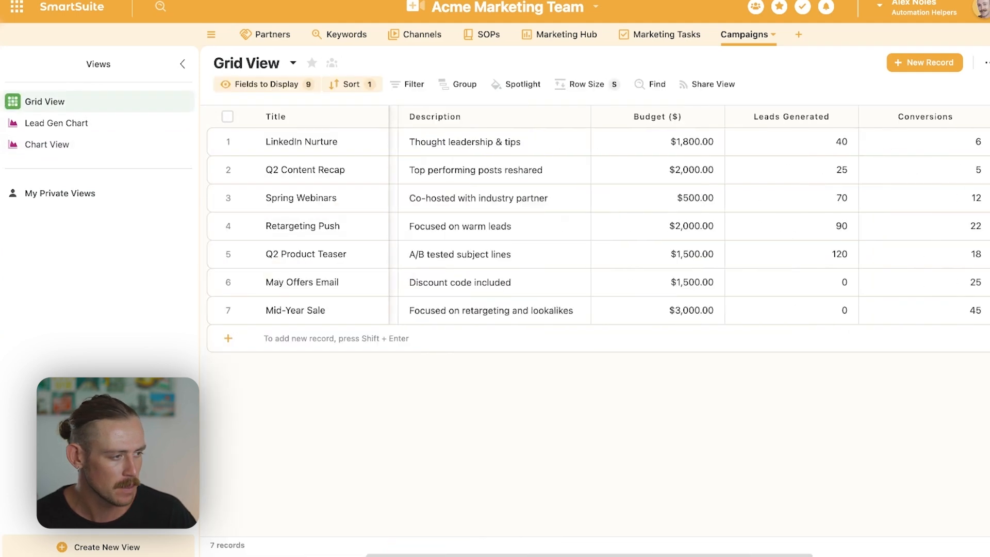
click(918, 118)
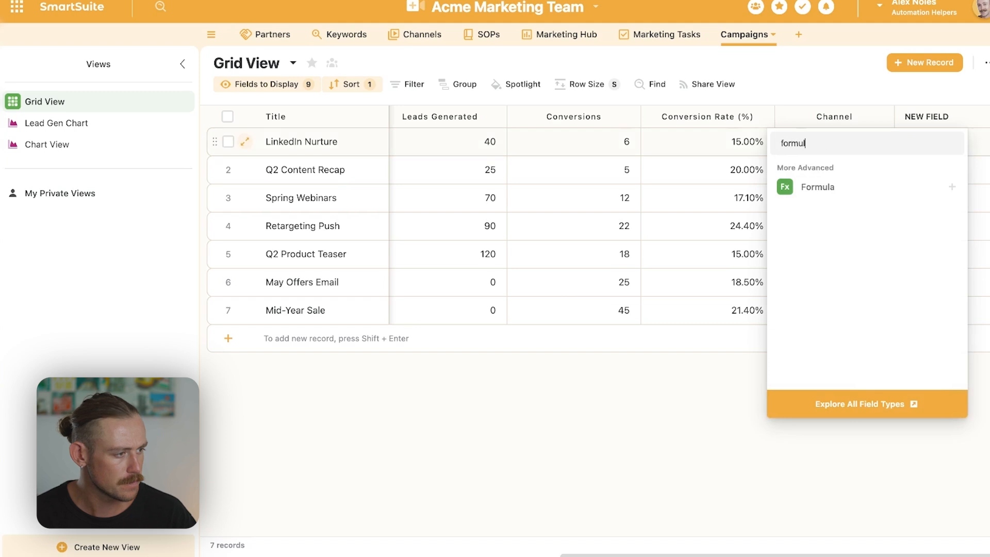
click(888, 193)
key(super+a)
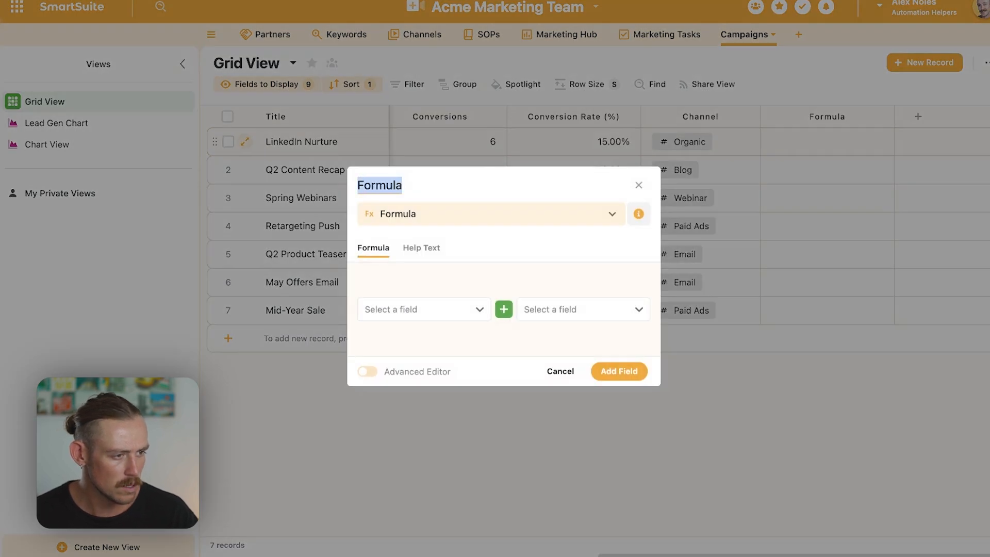
text(Cost Per Conversion)
- Enter the formula IF([Leads Generated] > 0, ROUND([Budget ($)] / [Leads Generated], 2), 0) in the advanced editor and save the Cost Per Conversion field
click(366, 373)
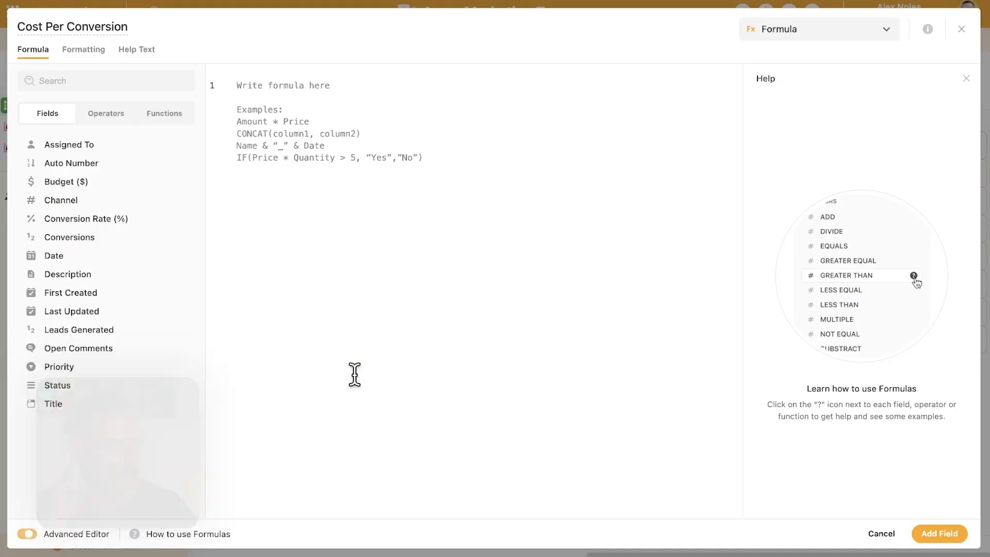
text(IF([Leads Generated] > 0, ROUND([Budget ($)] / [Leads Generated], 2), 0))
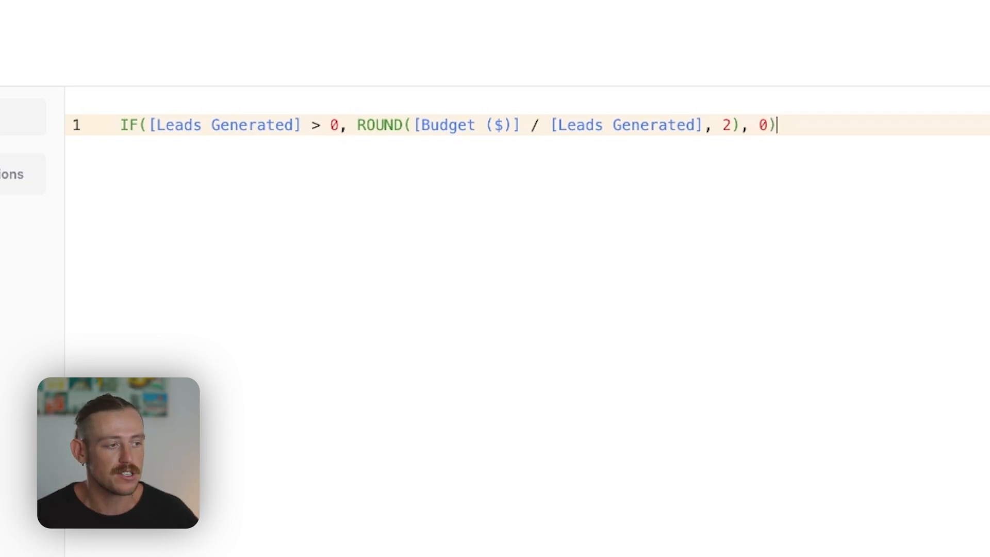
click(957, 536)
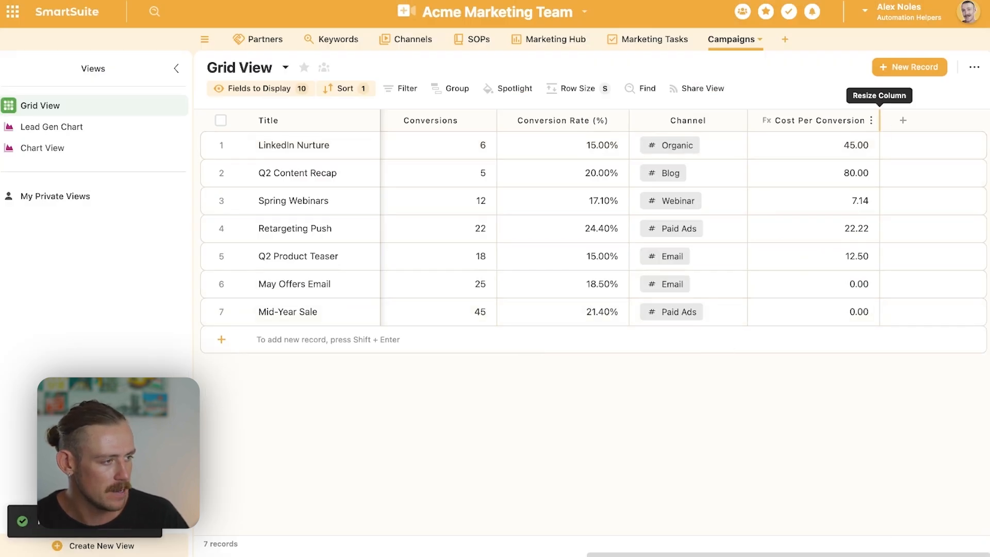
- Format the Cost Per Conversion field's results as Currency and update the field
click(871, 120)
click(821, 153)
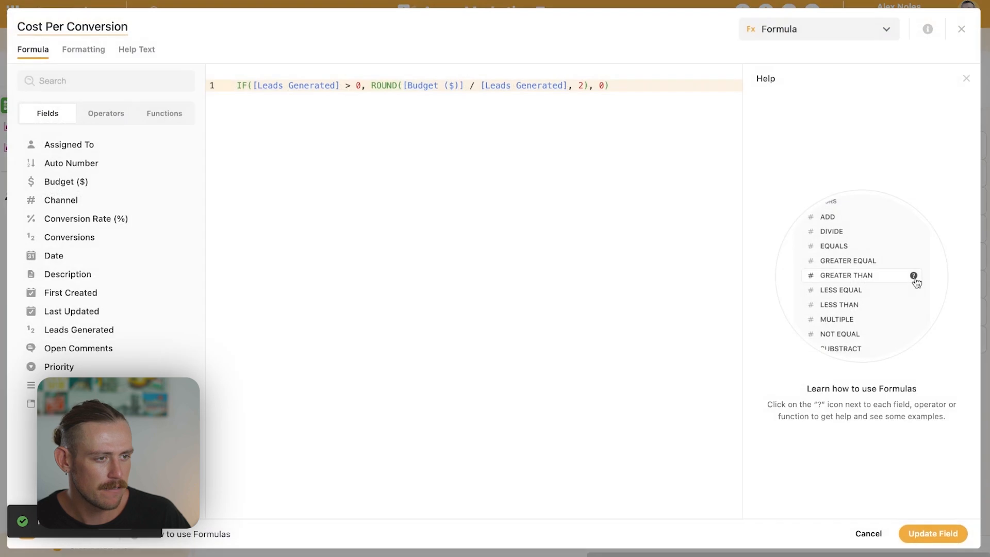
click(90, 52)
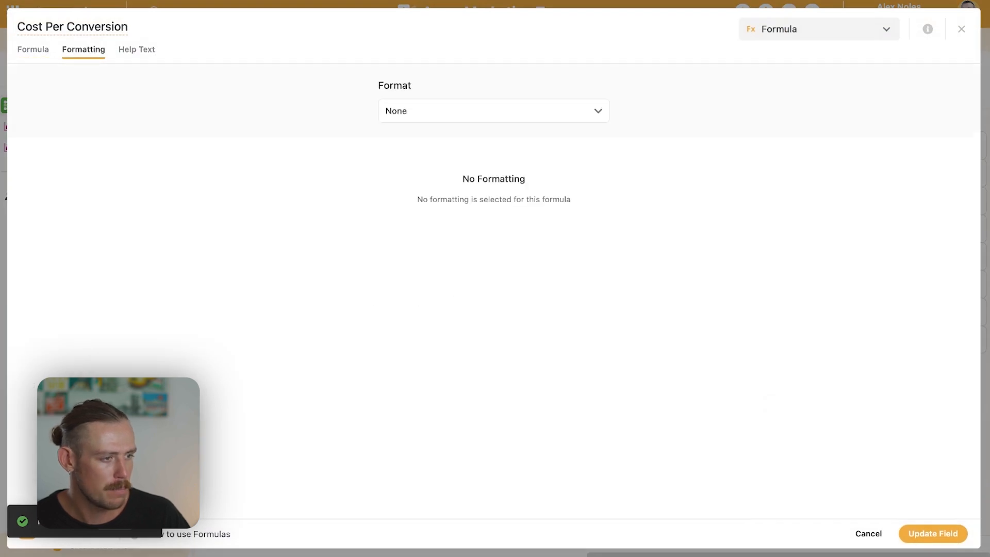
click(586, 115)
click(490, 182)
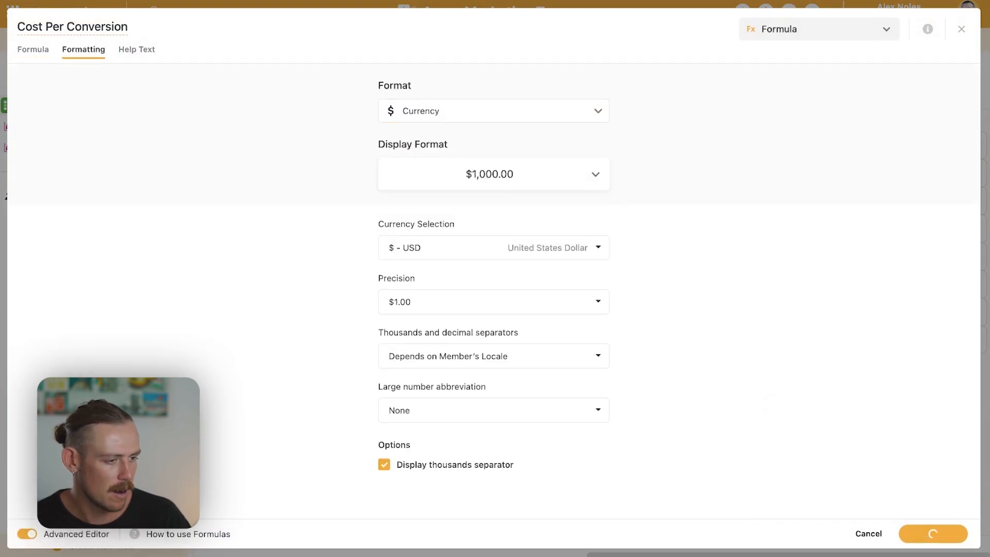
click(944, 538)
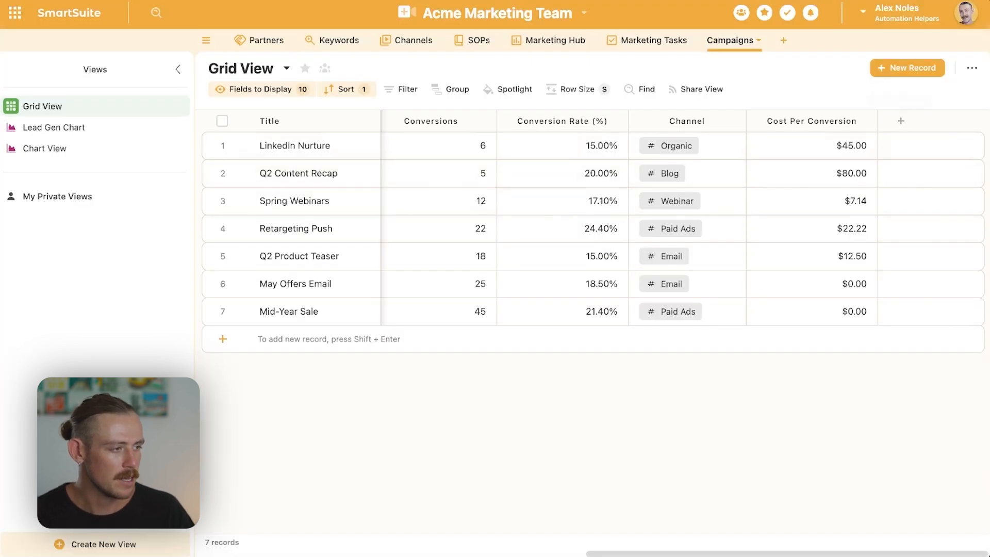
- Add another formula field after Cost Per Conversion and name it Cost Per Lead
click(902, 123)
text(form)
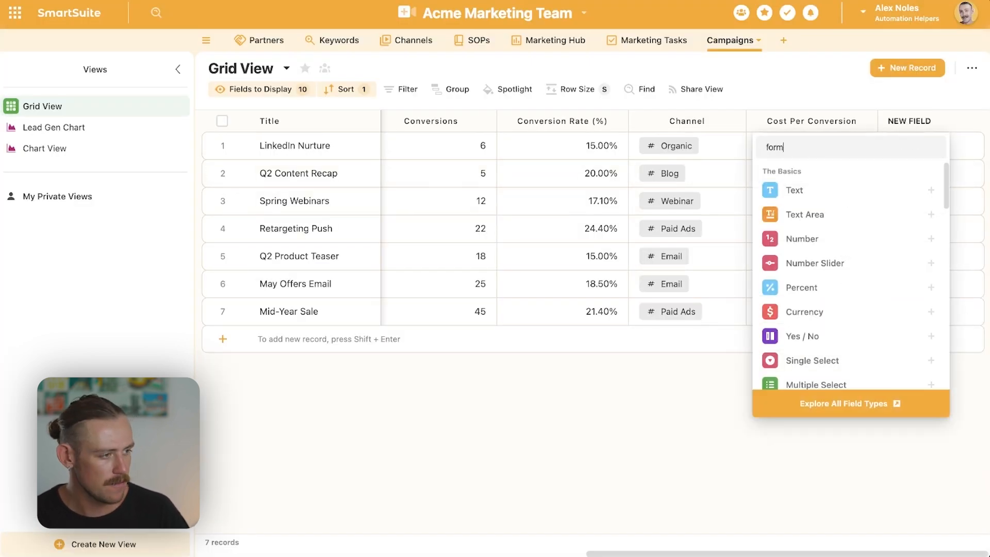
click(878, 213)
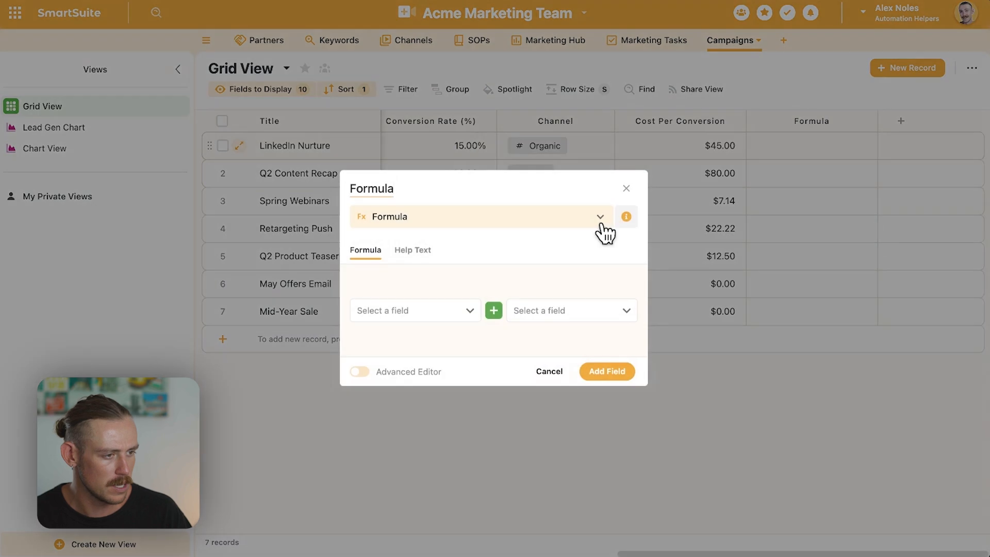
click(395, 189)
key(super+a)
text(Costs)
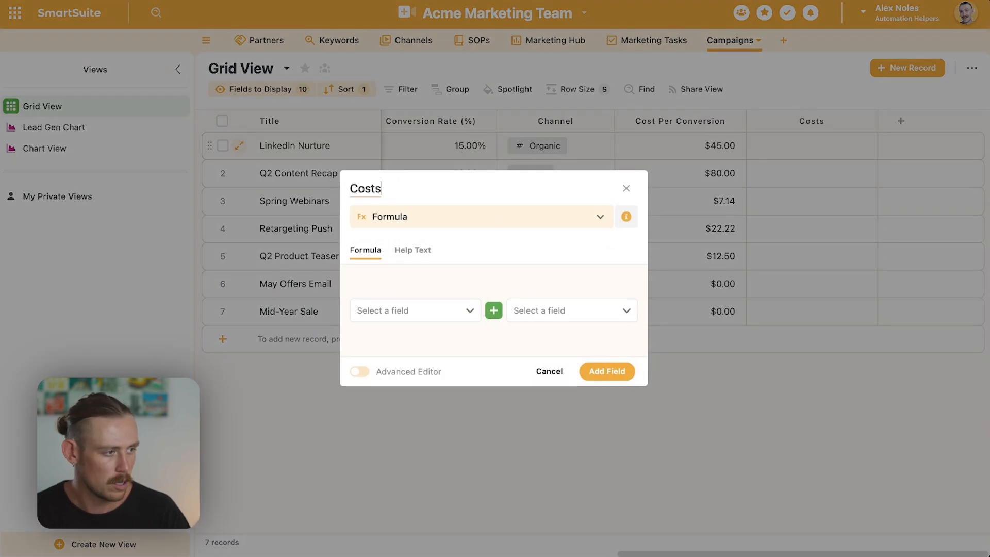
text( Per Lead)
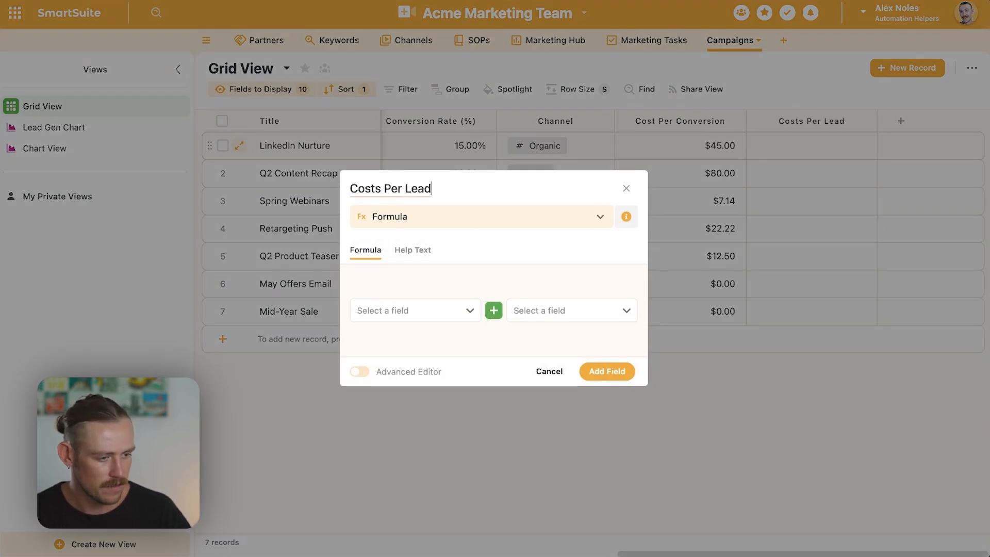
key(BackSpace)
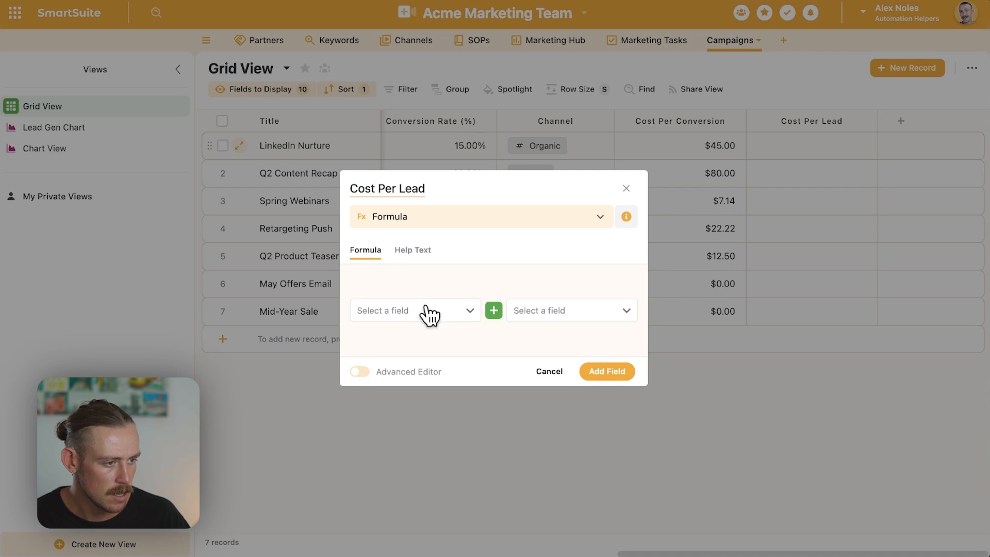
- Enter the formula IF([Conversions] > 0, ROUND([Budget ($)] / [Conversions], 2), 0) in the advanced editor and save the Cost Per Lead field
click(359, 371)
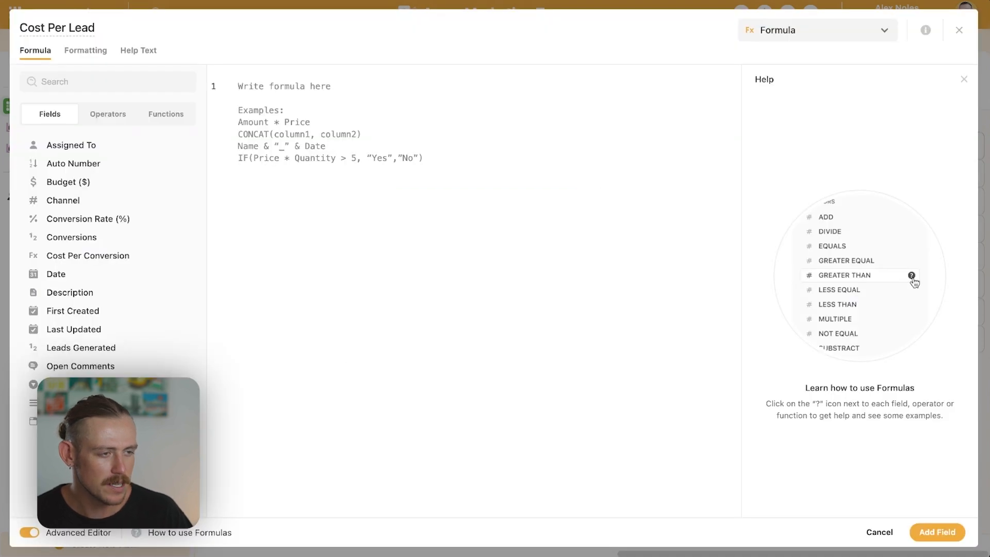
text(IF([Conversions] > 0, ROUND([Budget ($)] / [Conversions], 2), 0))
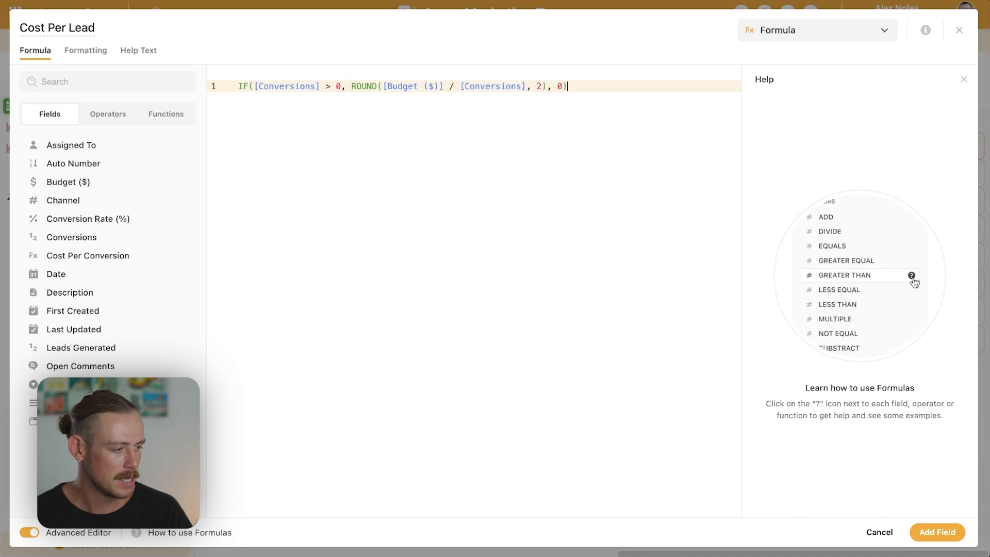
click(937, 534)
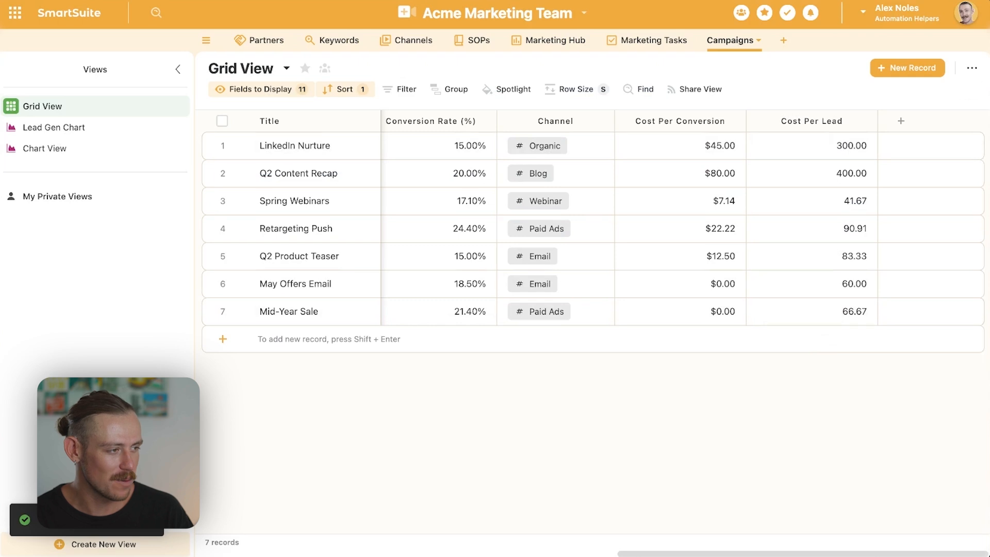
- Format the Cost Per Lead field's results as Currency and update the field
click(874, 124)
click(820, 151)
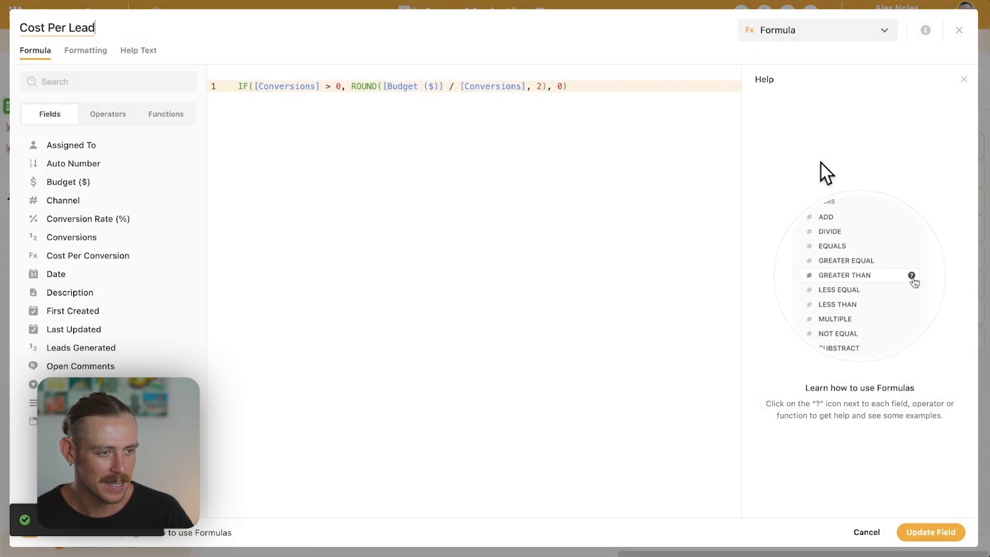
click(82, 52)
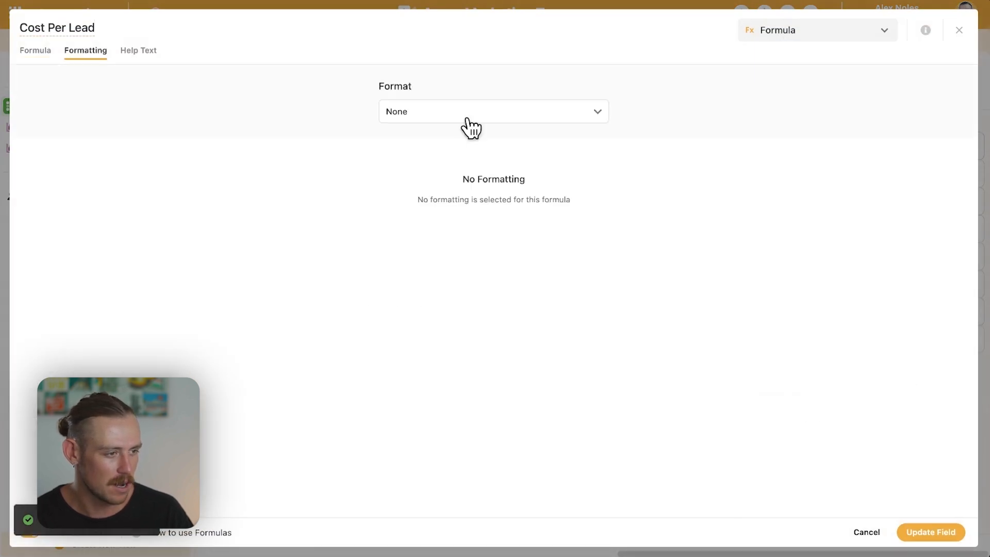
click(472, 116)
click(454, 185)
click(930, 532)
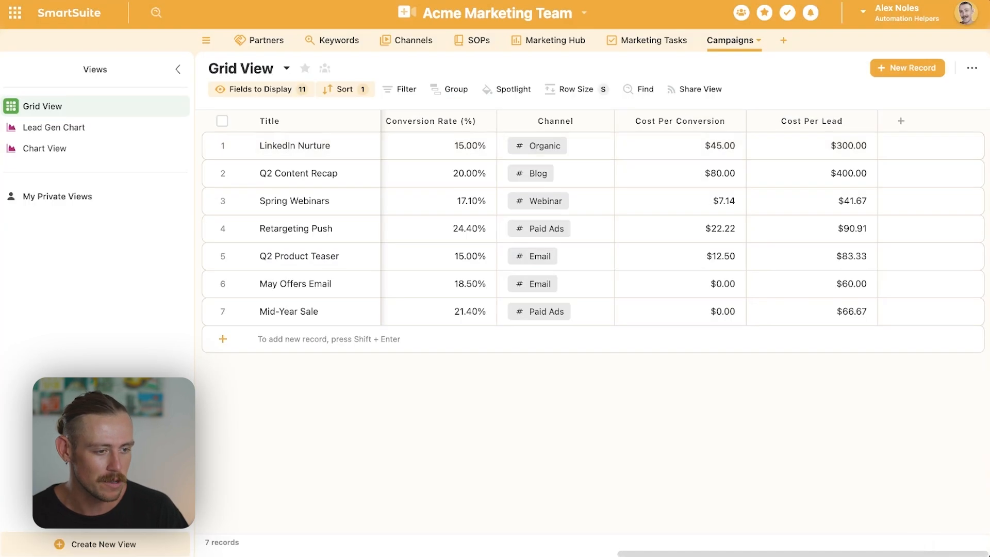
- Return to Chart View and change the bar chart's value from Assigned To to Cost Per Lead
click(83, 150)
click(313, 256)
scroll(277, 404, down, 5)
scroll(274, 389, up, 2)
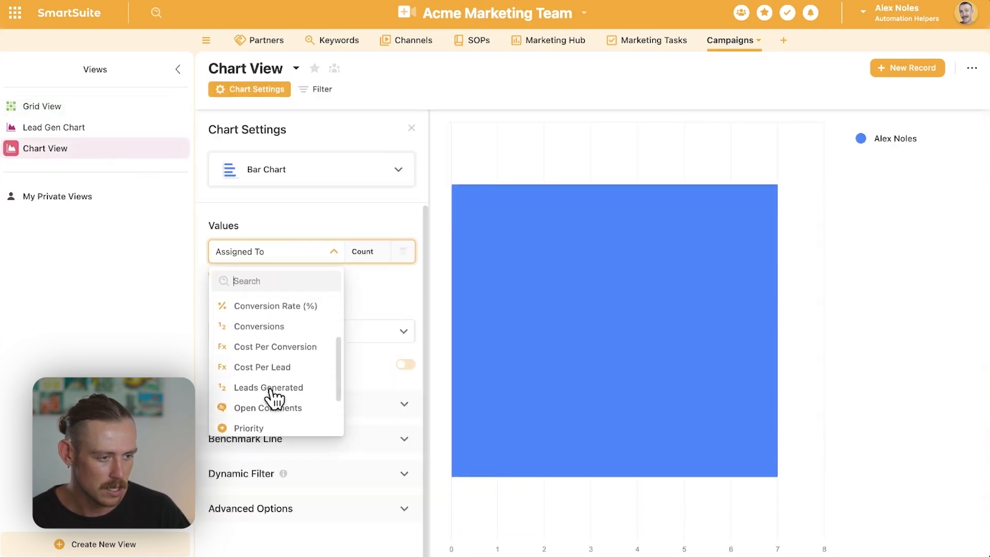
click(284, 365)
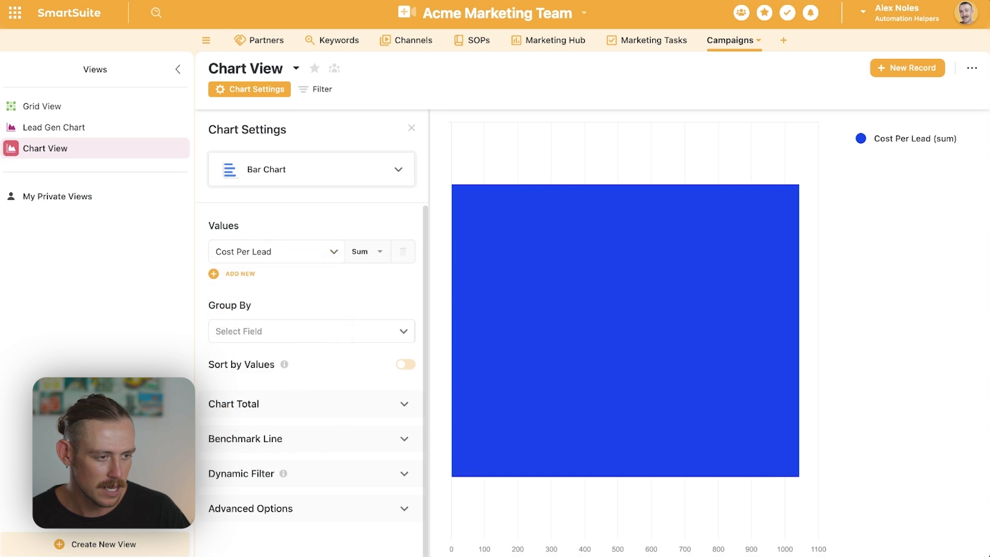
- Add Cost Per Conversion as a second value in the bar chart
click(239, 274)
click(282, 292)
scroll(277, 419, down, 2)
click(292, 406)
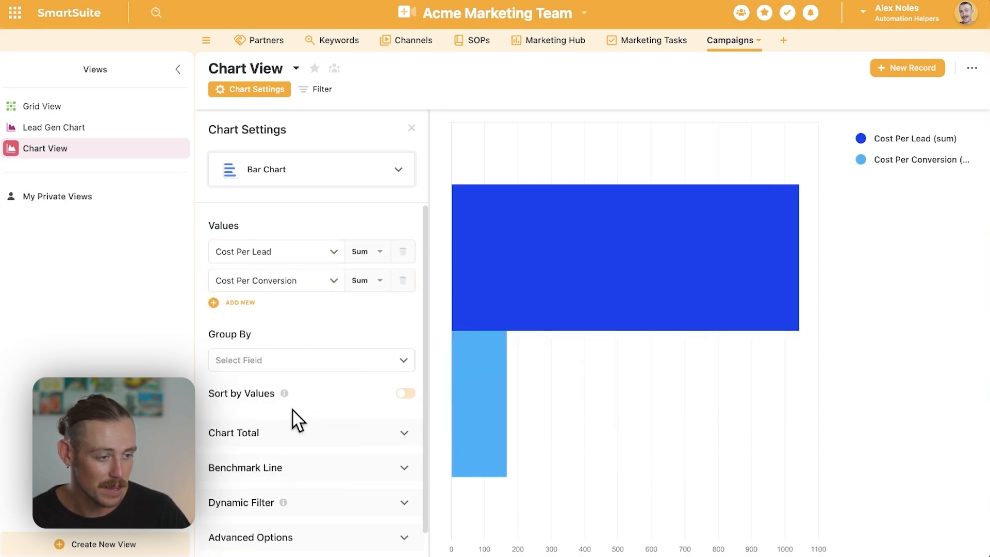
- Group the bar chart by the Date value, by month
click(293, 364)
scroll(281, 423, down, 1)
scroll(276, 415, down, 2)
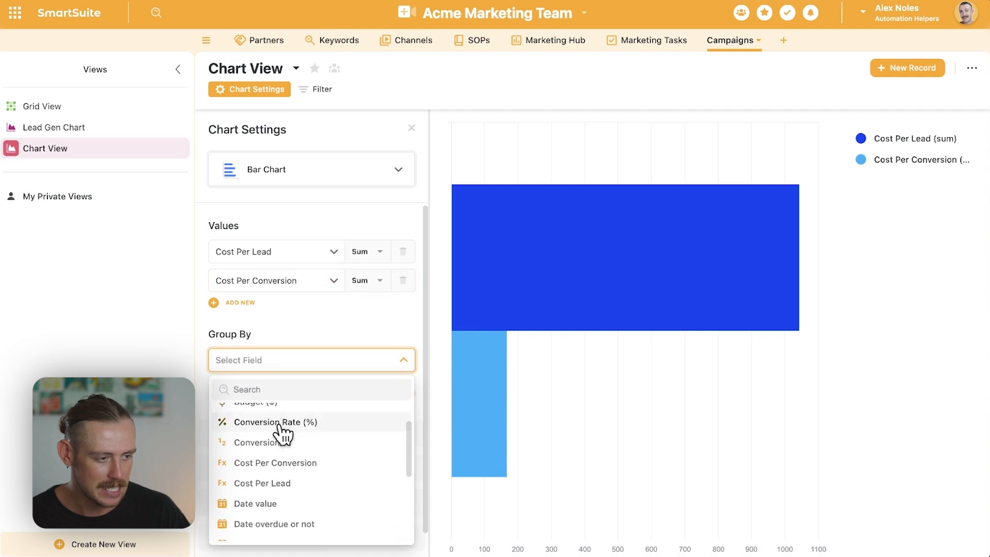
click(281, 489)
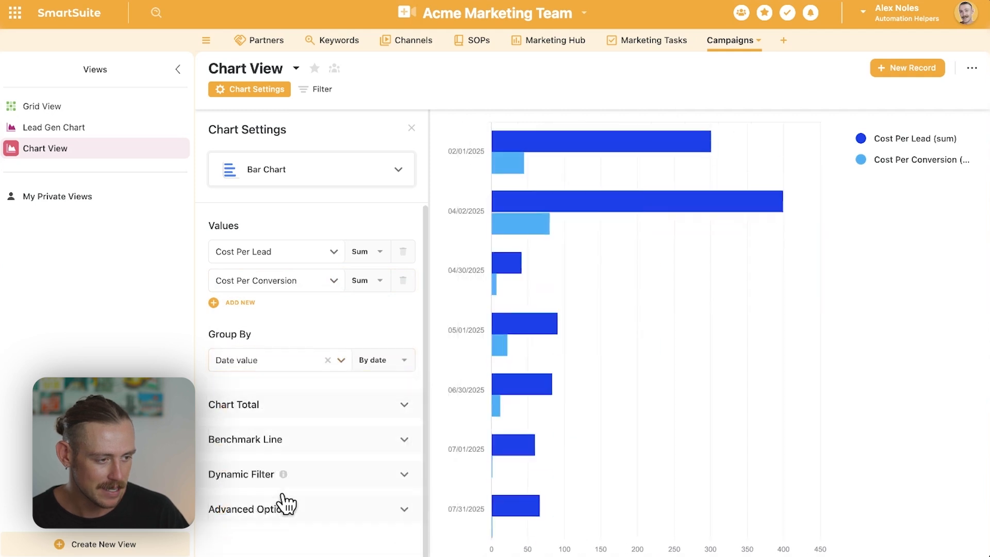
click(401, 362)
click(381, 404)
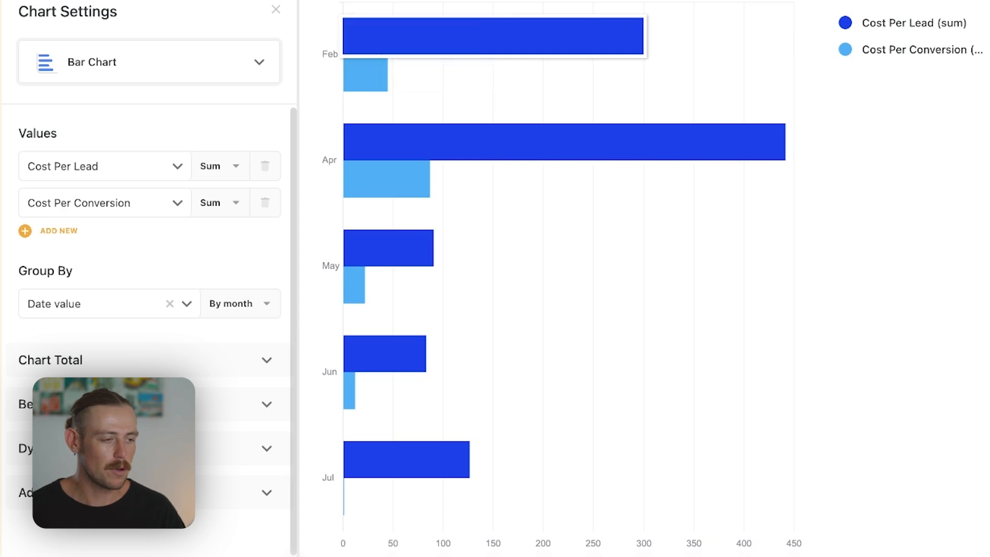
- Switch the chart type from Bar Chart to Scatter Chart
mouse_move(564, 142)
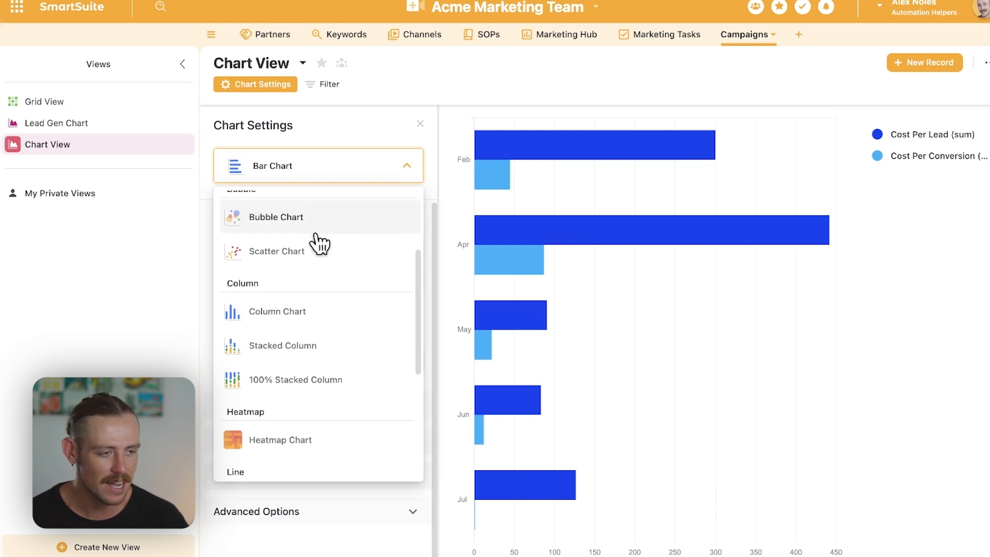
click(298, 257)
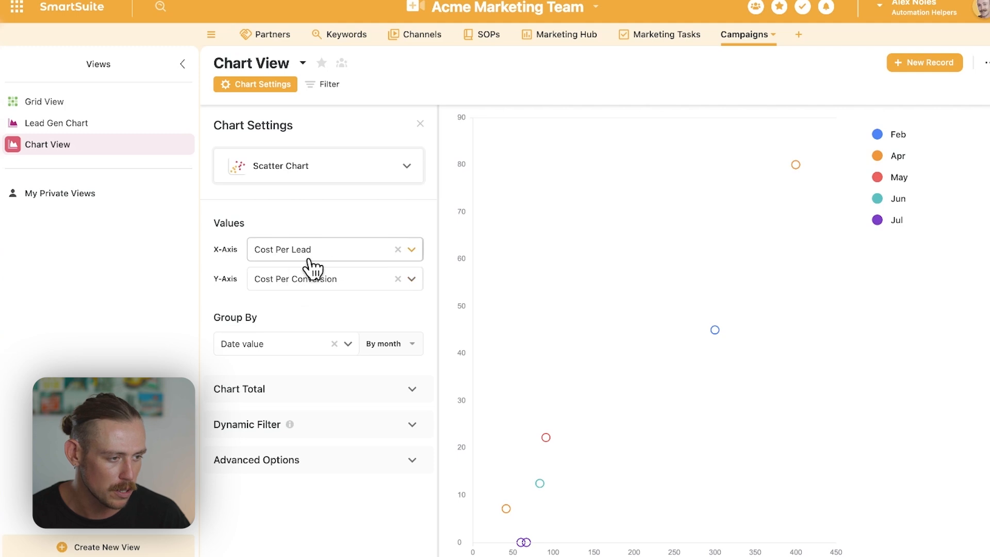
- Change the scatter chart's Y-axis value to Budget ($) and examine the resulting monthly points
click(416, 281)
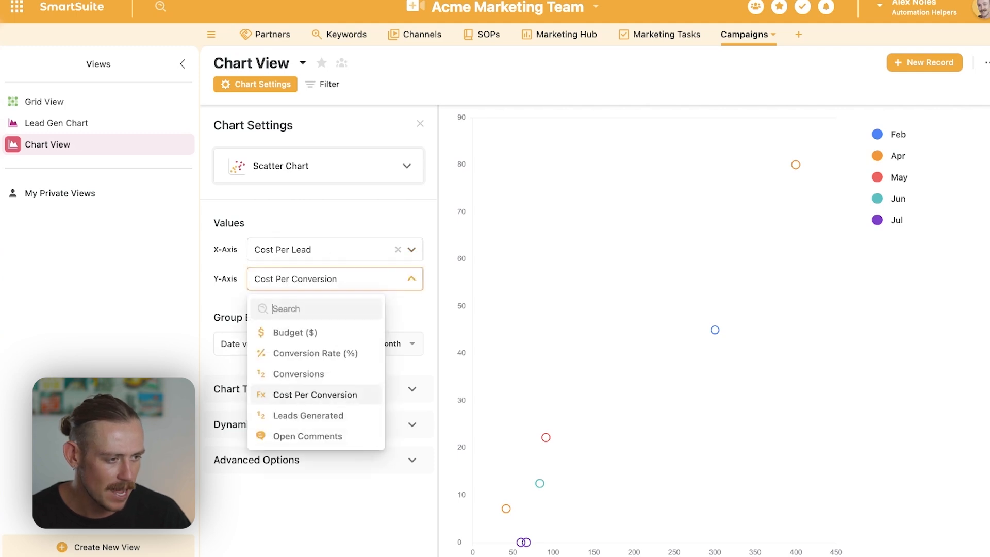
click(351, 339)
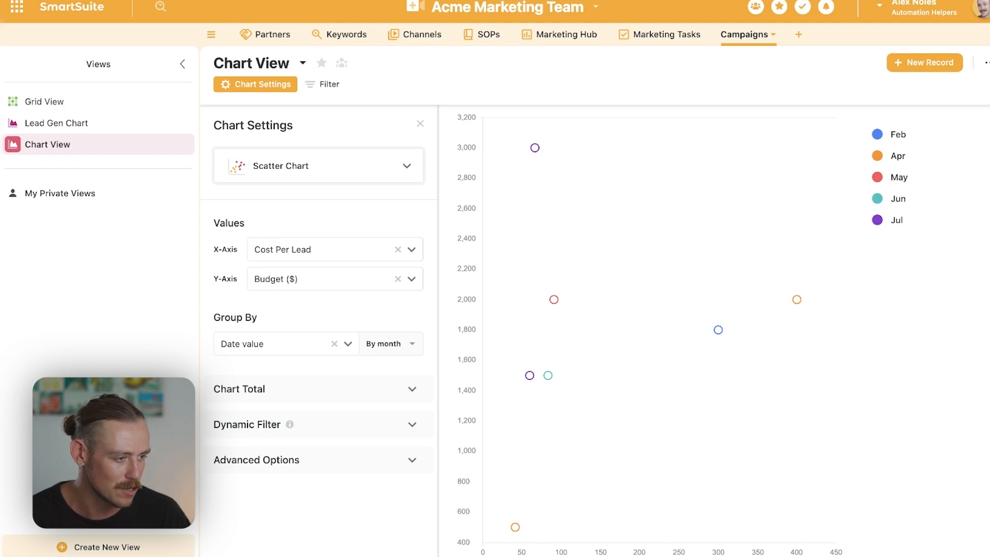
mouse_move(547, 375)
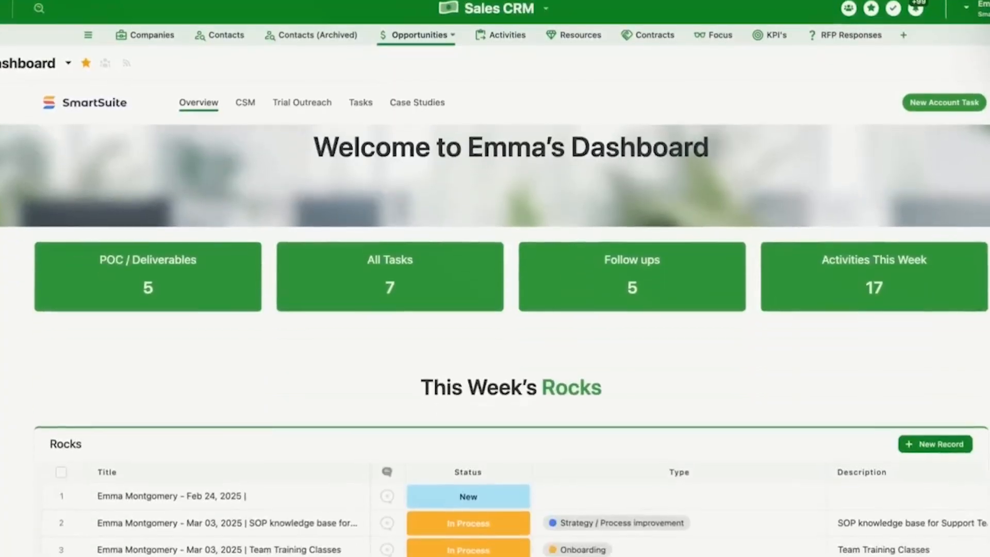
- Look through the columns of this week's Rocks table on the Sales CRM dashboard
scroll(794, 399, down, 5)
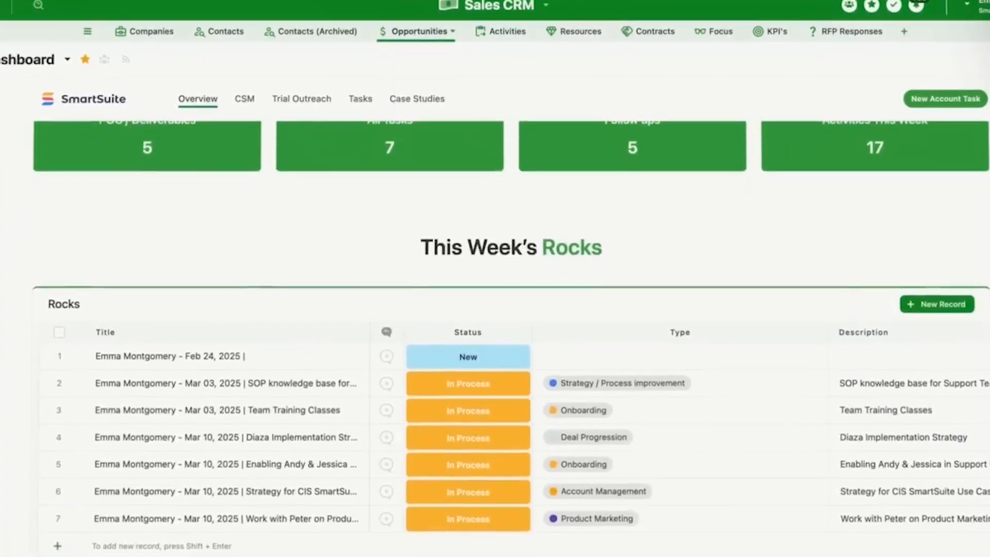
scroll(794, 397, right, 1)
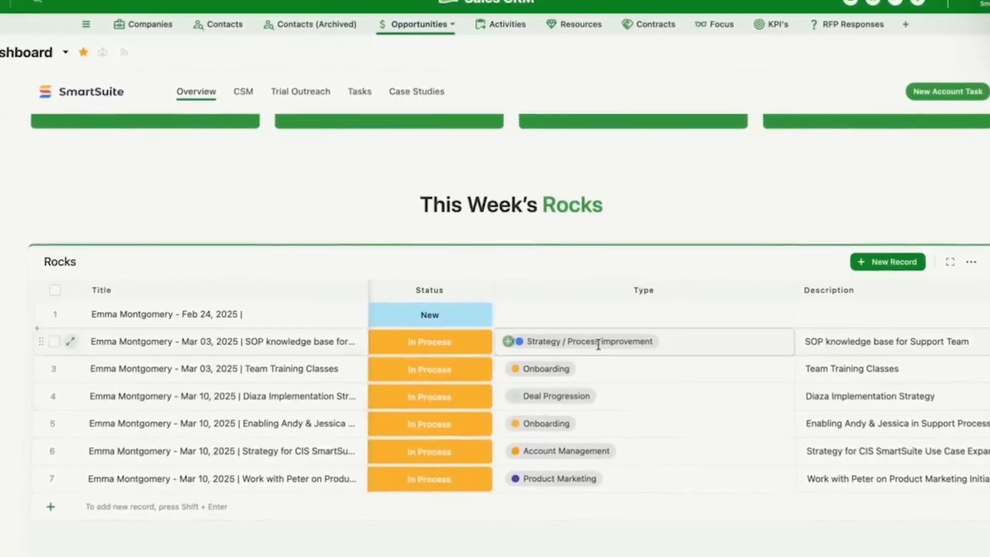
scroll(636, 349, right, 5)
scroll(636, 346, right, 3)
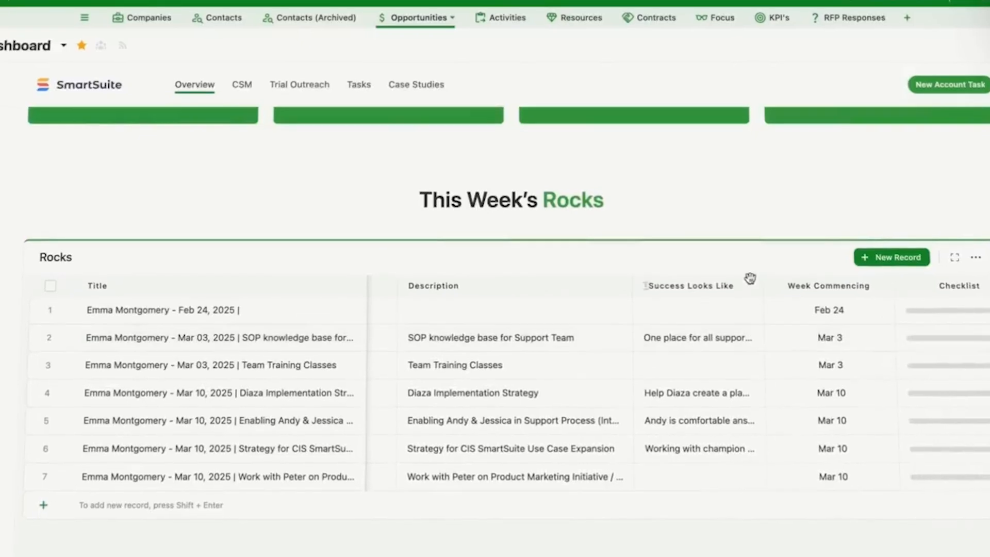
drag(764, 286, 907, 286)
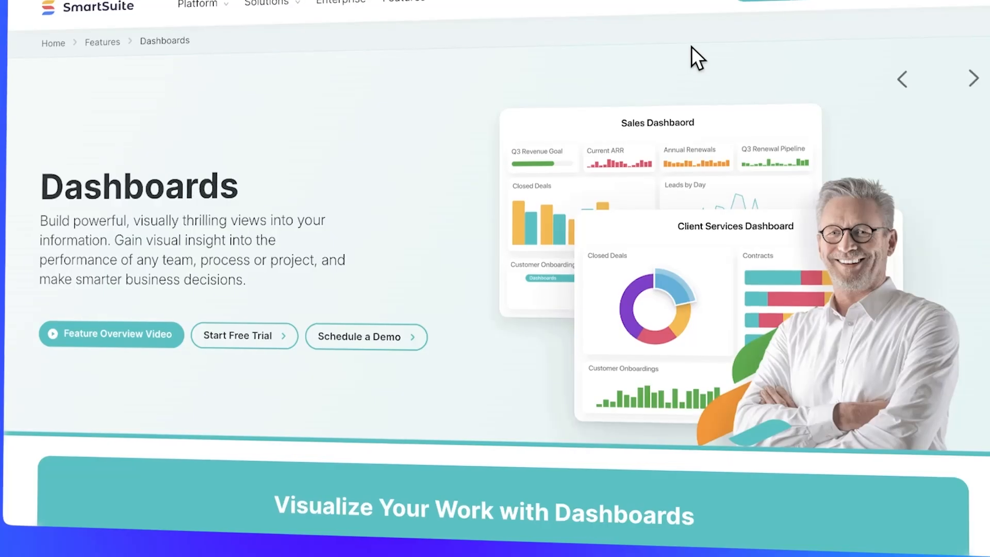
- Browse the Dashboards feature page on the SmartSuite website
scroll(625, 154, down, 6)
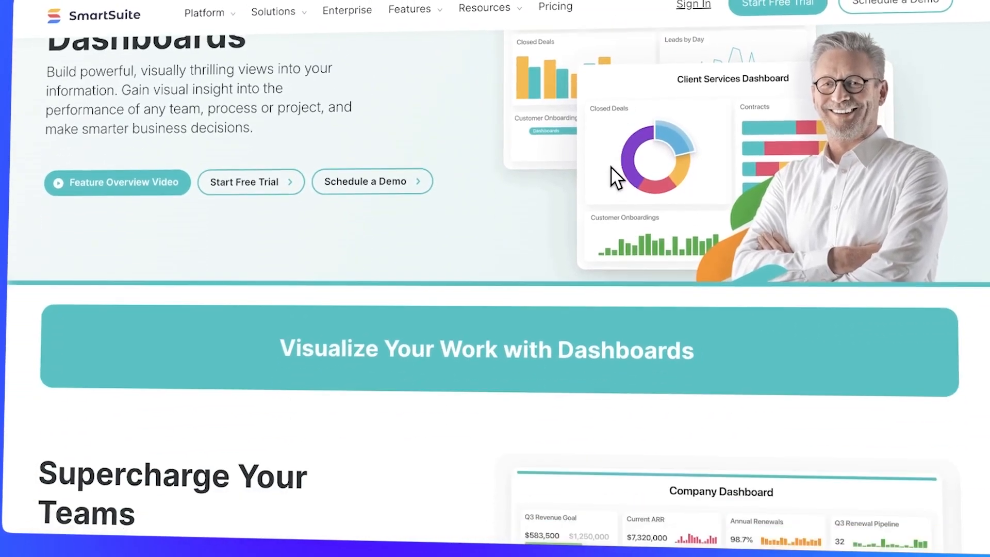
scroll(400, 245, down, 5)
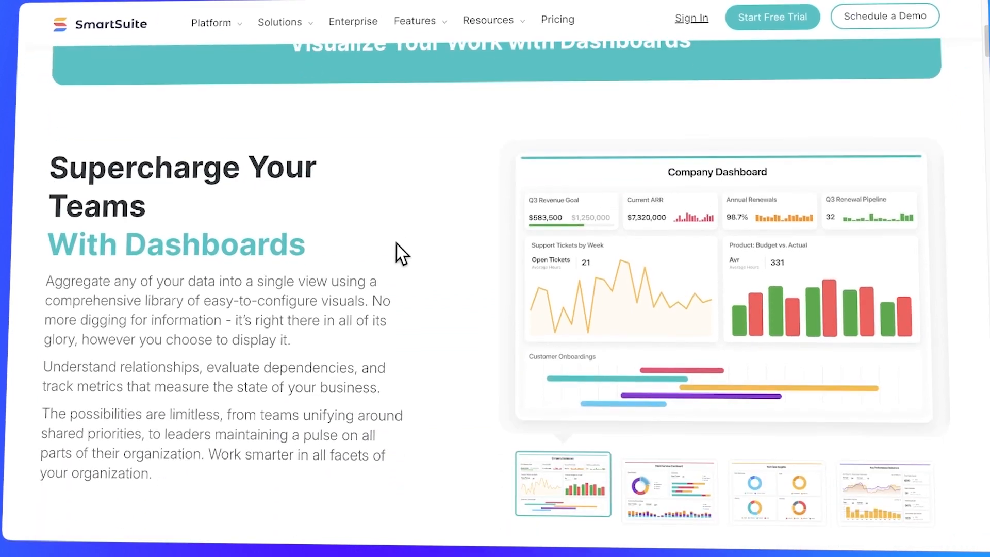
scroll(377, 261, down, 6)
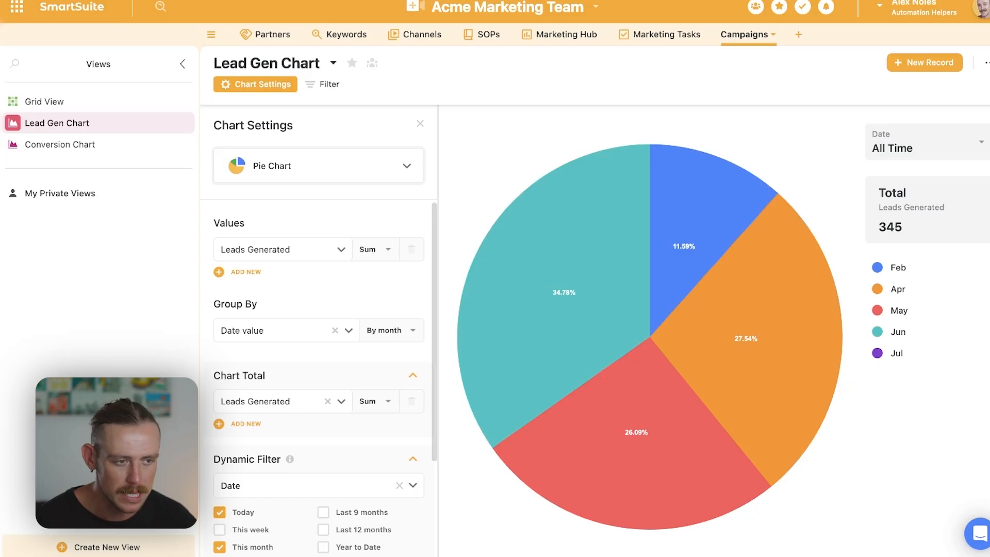
- View the Conversion Chart, and create a public dashboard view named Dashboard in the Campaigns table
mouse_move(565, 294)
click(60, 145)
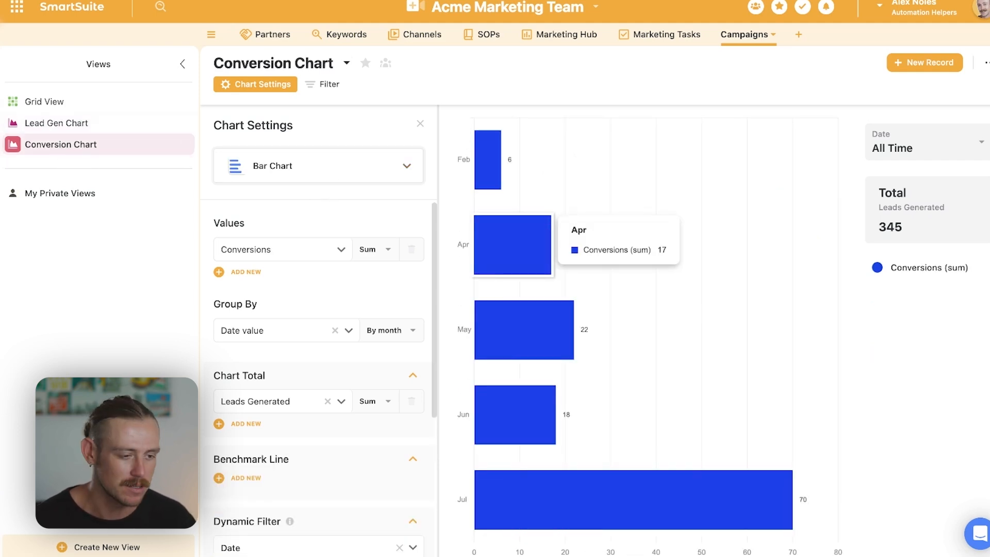
click(133, 549)
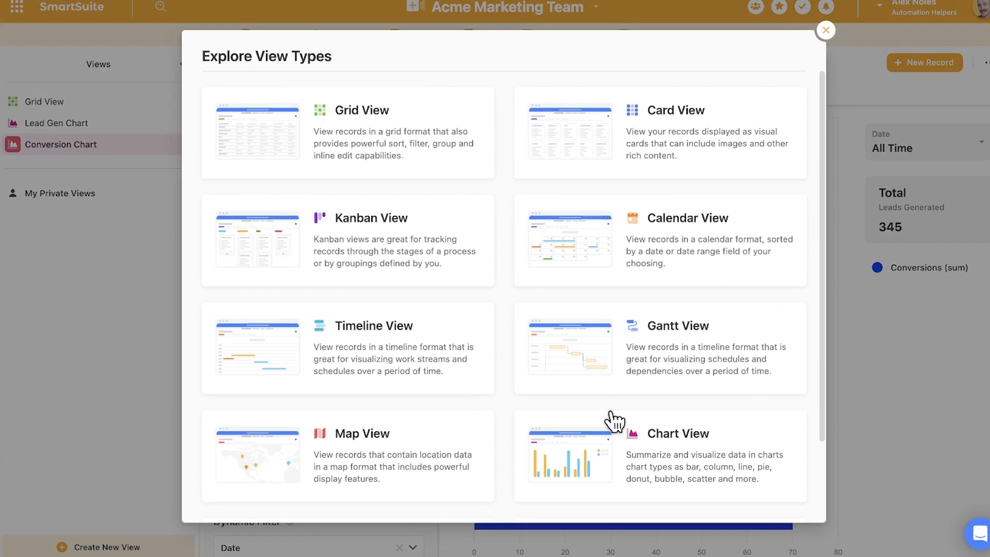
scroll(361, 247, down, 1)
scroll(354, 460, down, 2)
click(354, 459)
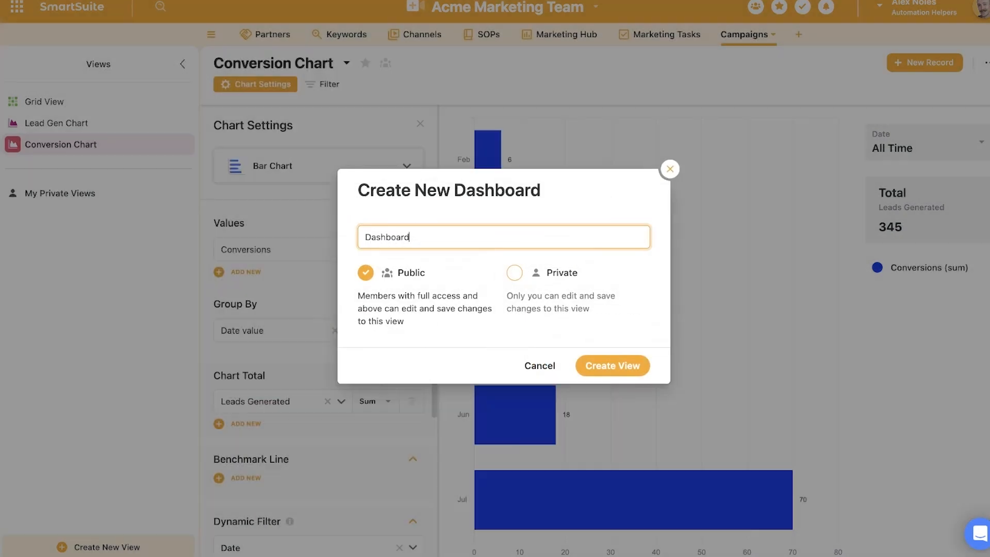
click(610, 367)
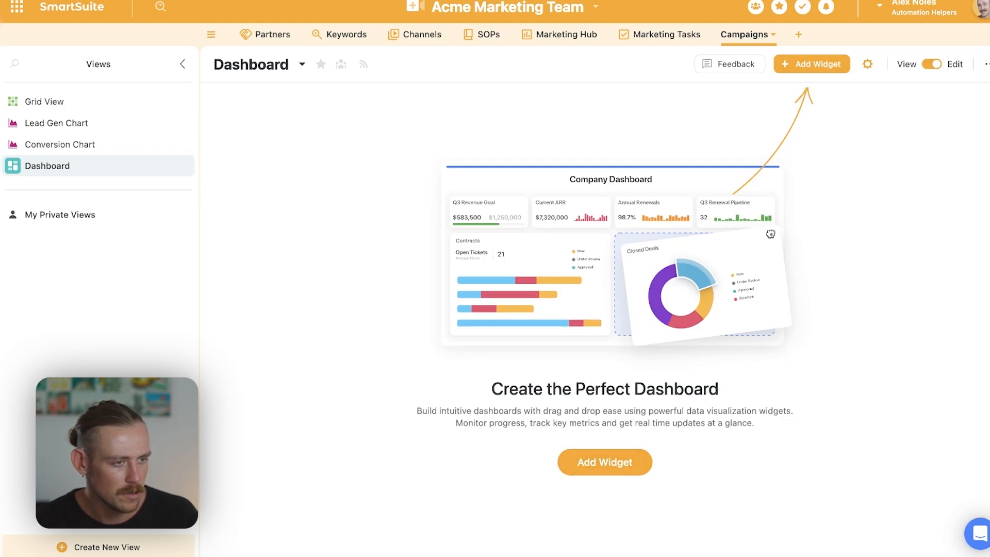
- Add a Chart widget to the dashboard using the Campaigns table and its Lead Gen Chart report
click(184, 64)
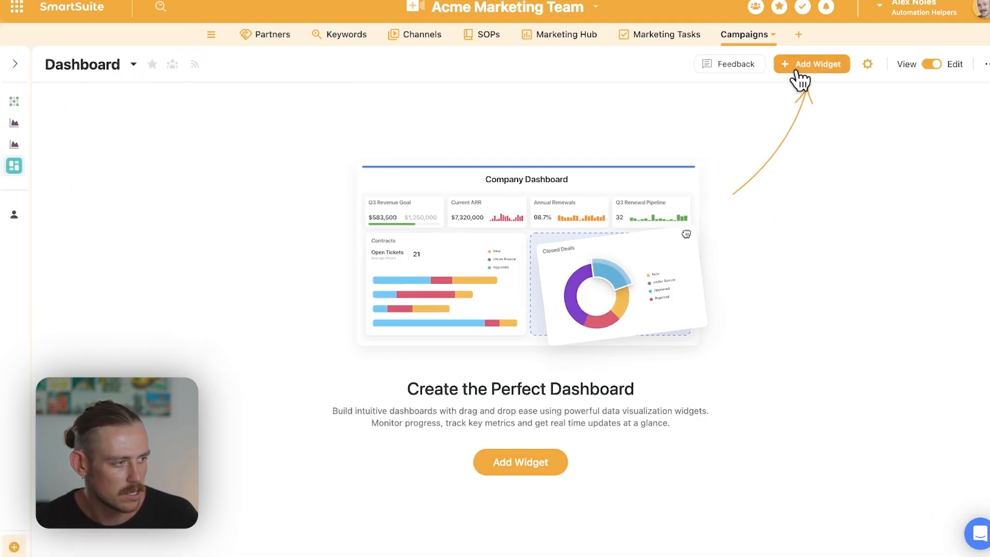
click(798, 71)
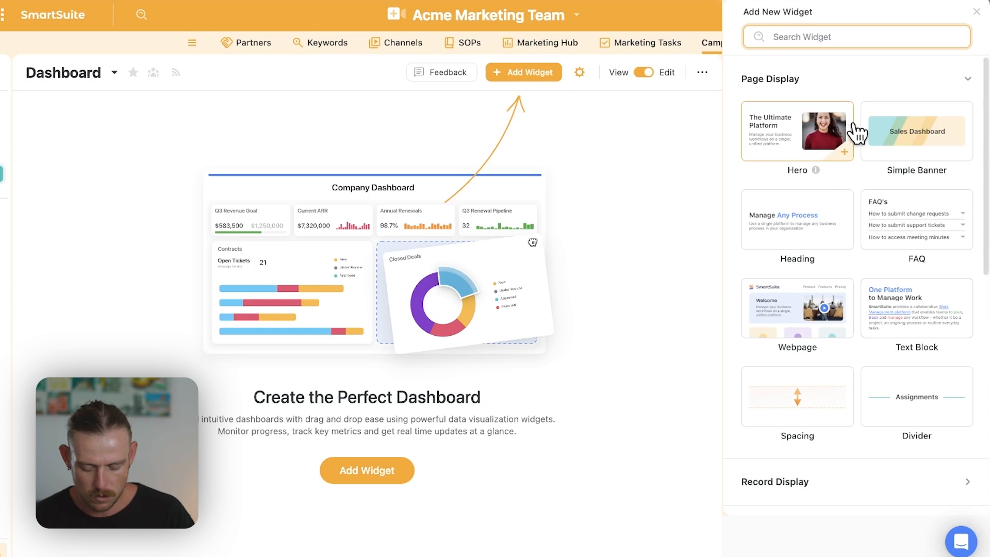
text(chart)
click(806, 124)
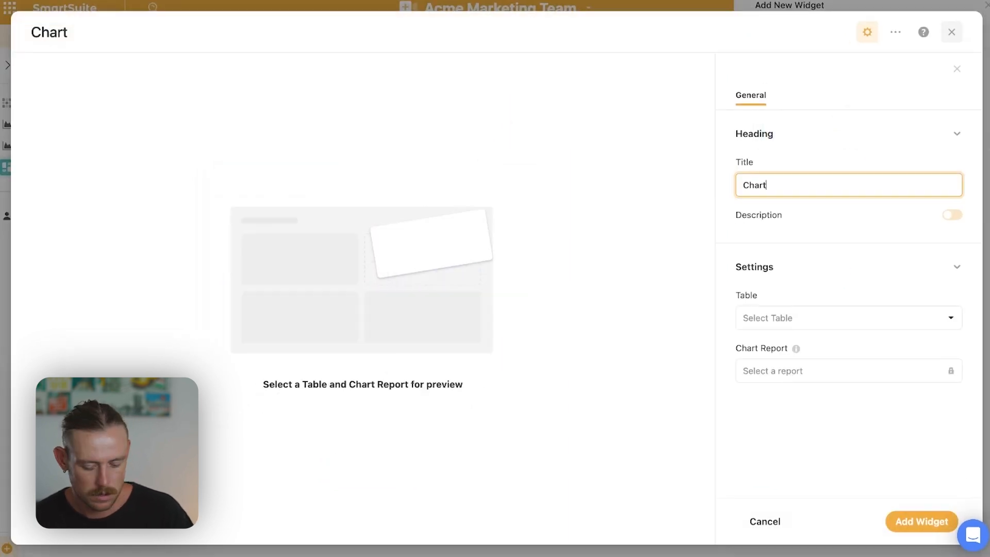
click(808, 321)
scroll(816, 414, down, 3)
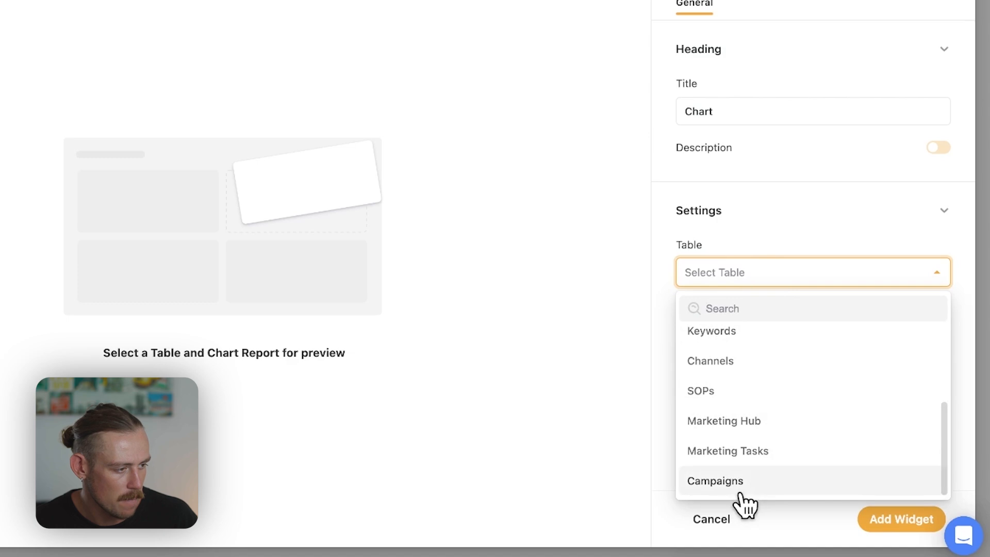
click(741, 493)
click(796, 347)
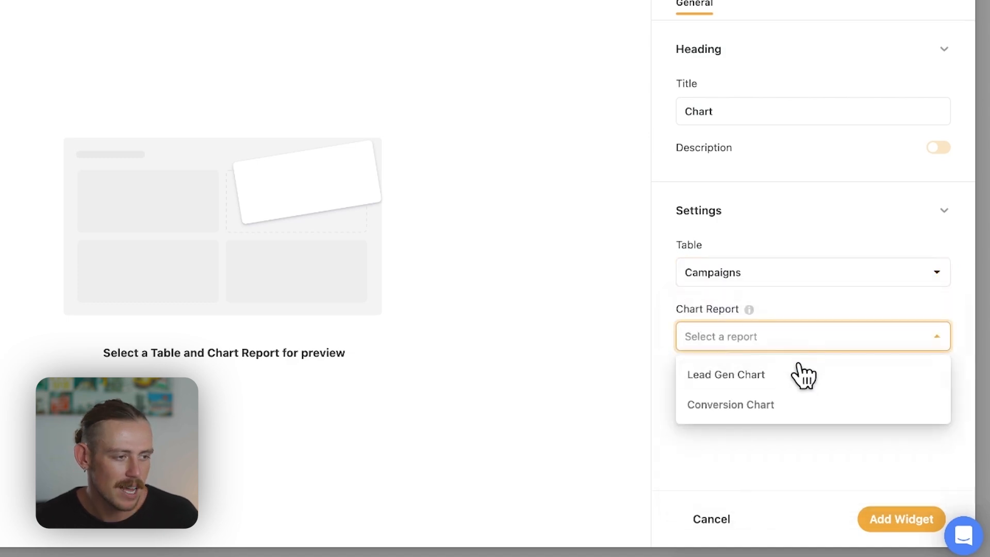
click(802, 379)
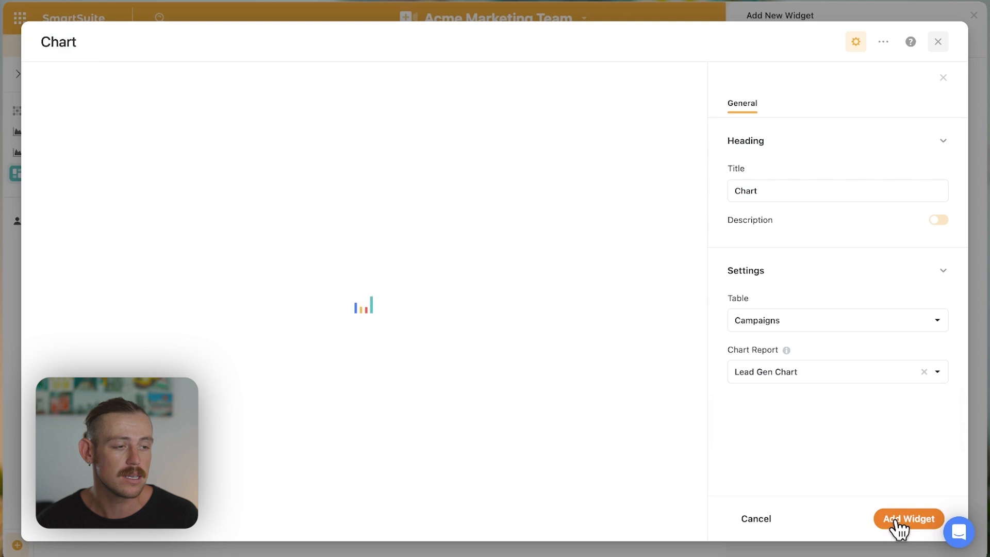
click(896, 522)
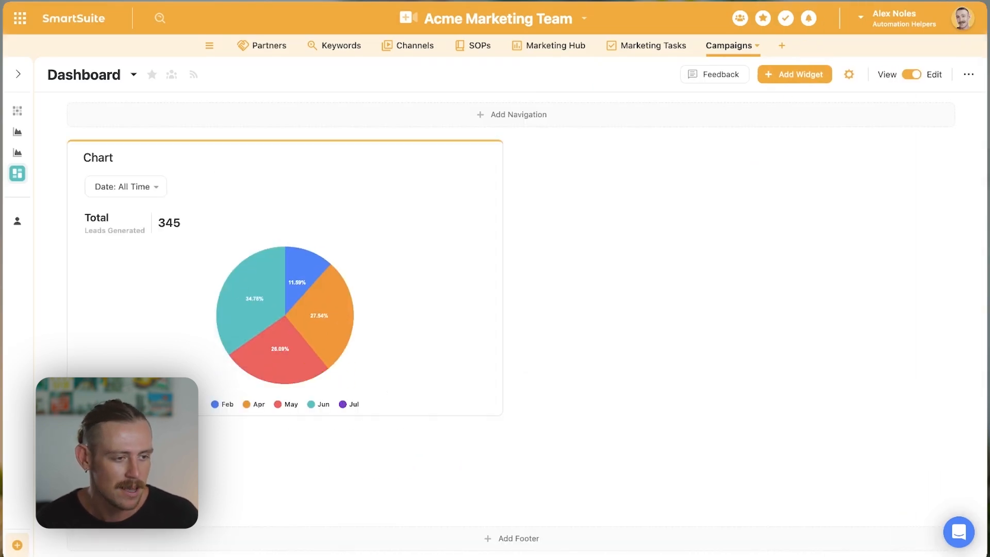
- Make the pie chart widget taller, extending it down toward the footer area
click(285, 278)
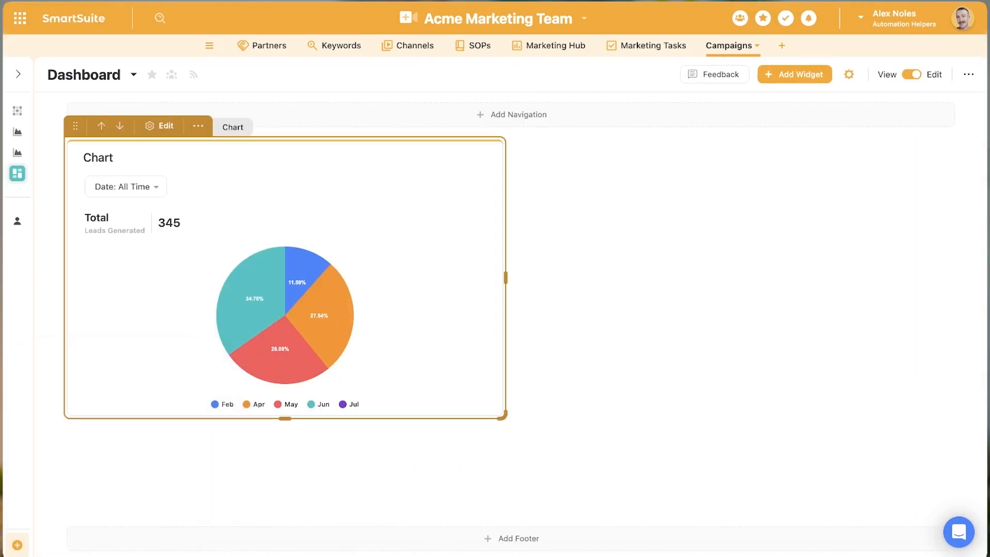
drag(285, 418, 285, 489)
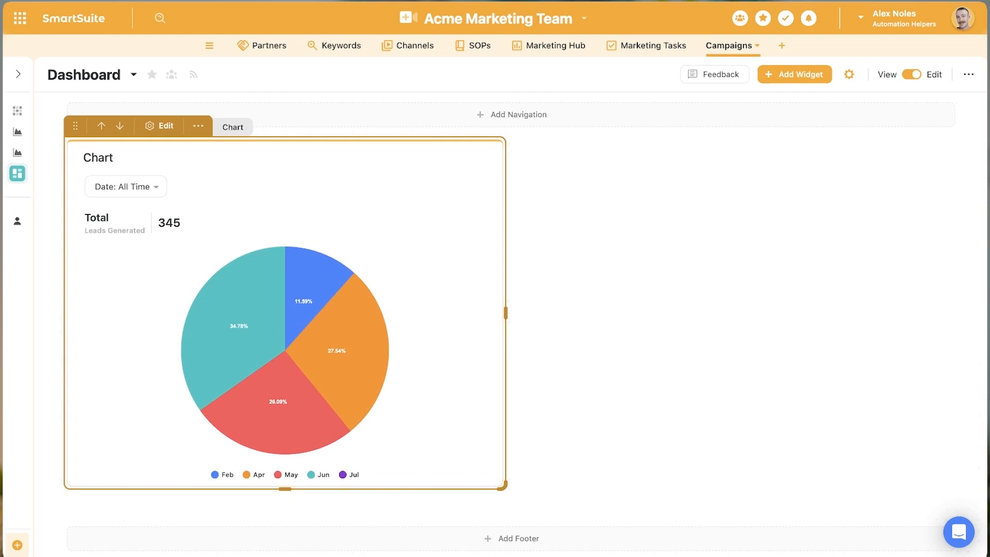
drag(506, 313, 525, 312)
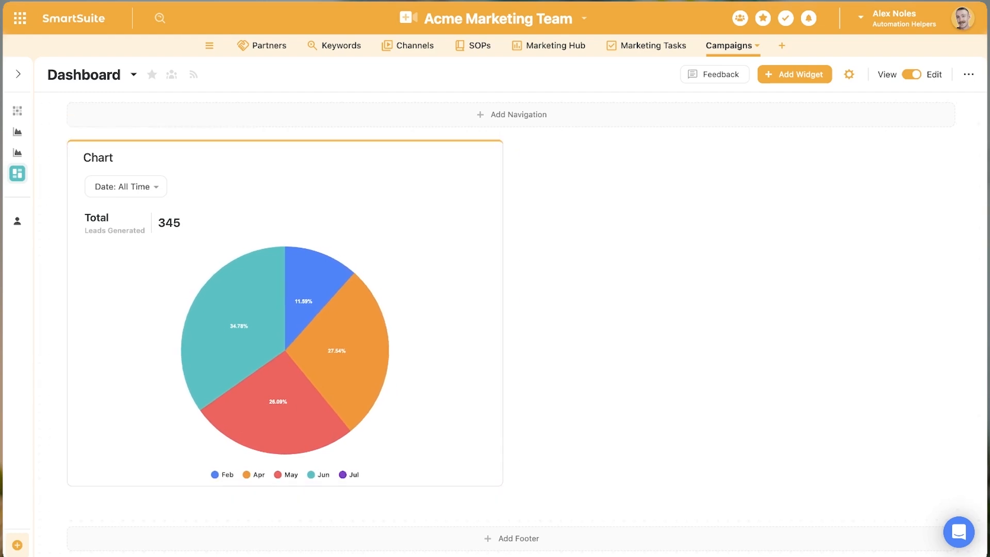
- Add a second Chart widget with the Campaigns table's Conversion Chart report, and stretch it to the pie chart widget's height
click(809, 79)
text(chart)
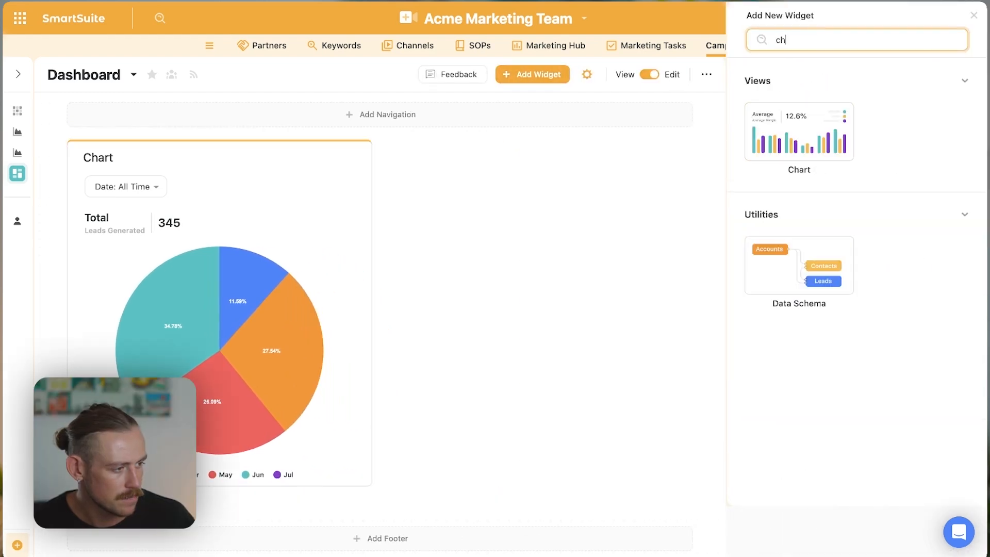
click(809, 122)
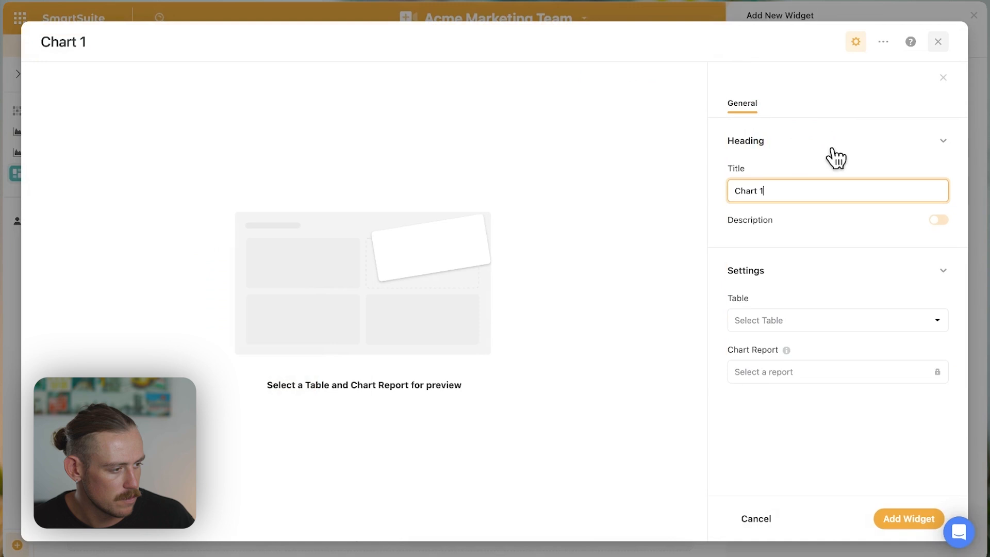
click(800, 335)
scroll(785, 436, down, 3)
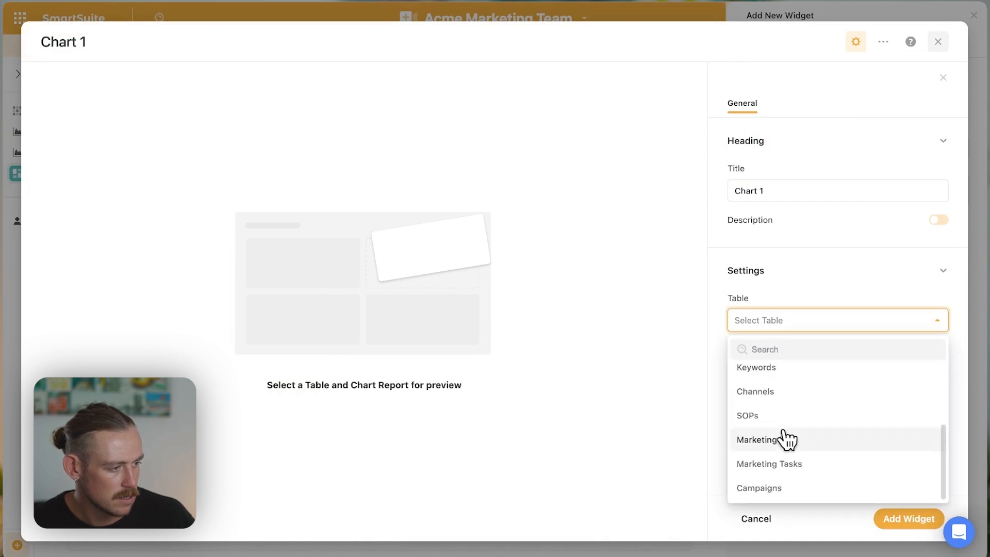
click(785, 488)
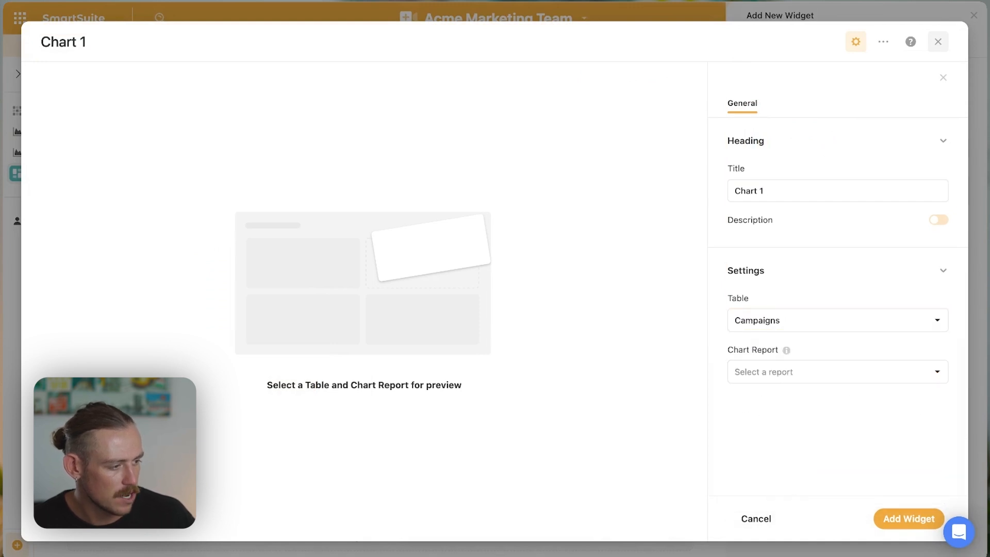
click(824, 379)
click(794, 431)
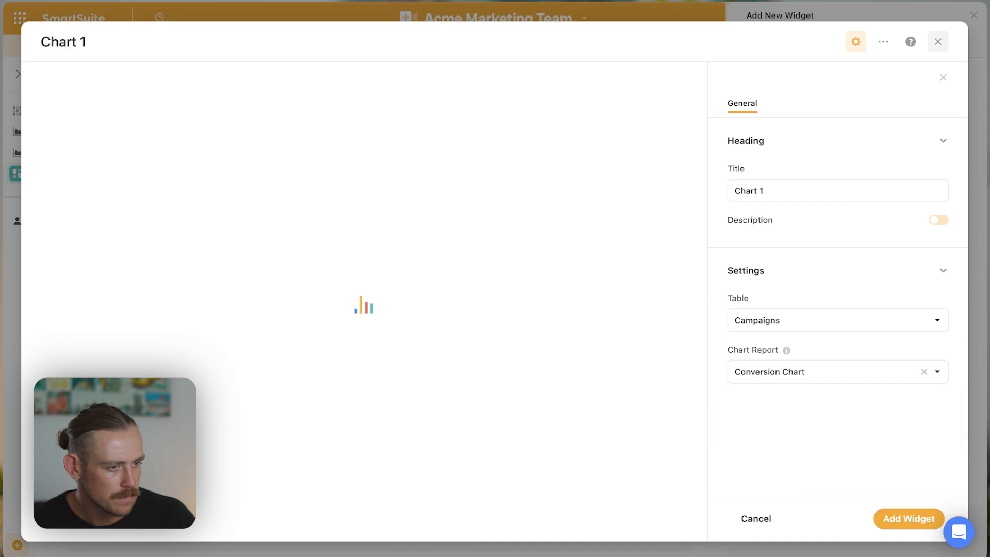
click(902, 519)
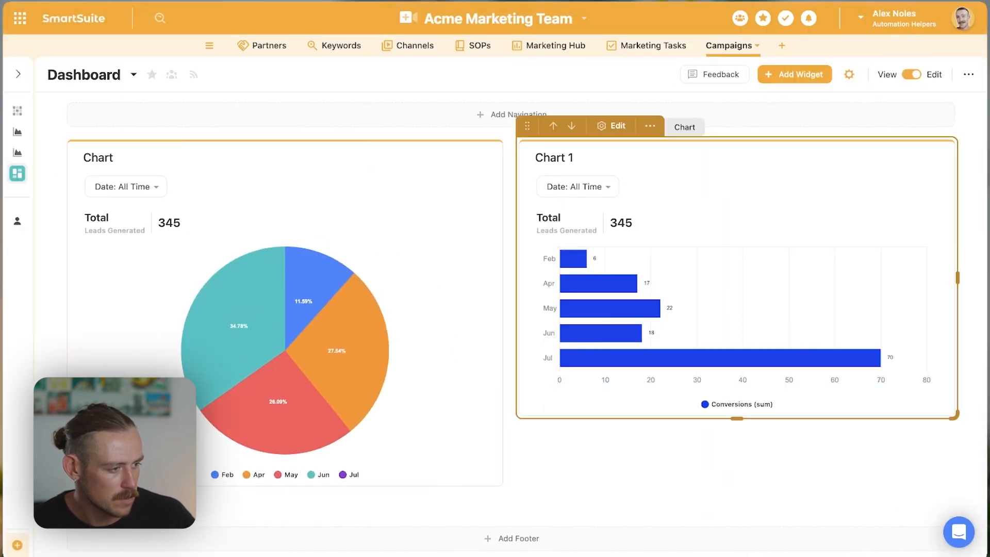
drag(738, 420, 739, 505)
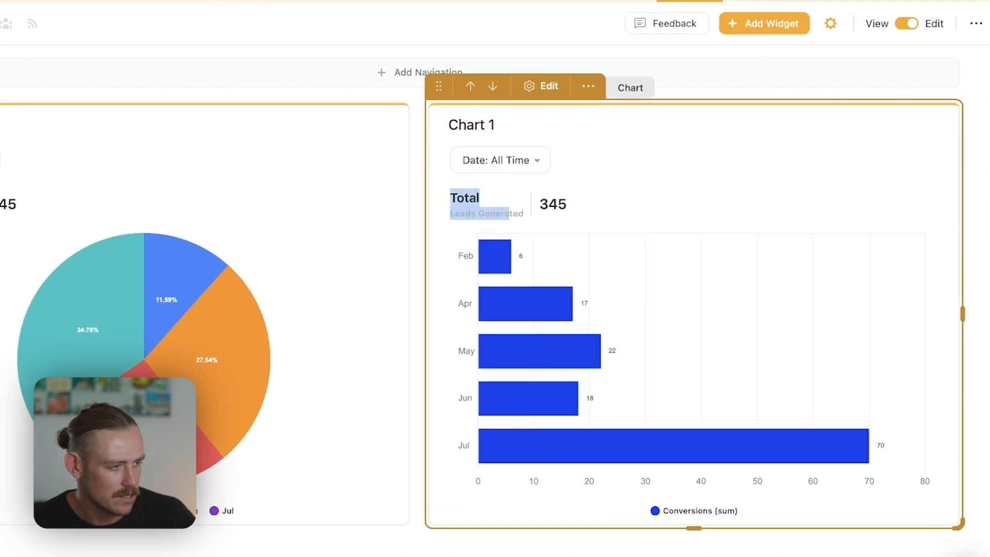
- Change the Conversion Chart's chart total from Leads Generated to Conversions, and return to the dashboard
drag(558, 204, 568, 205)
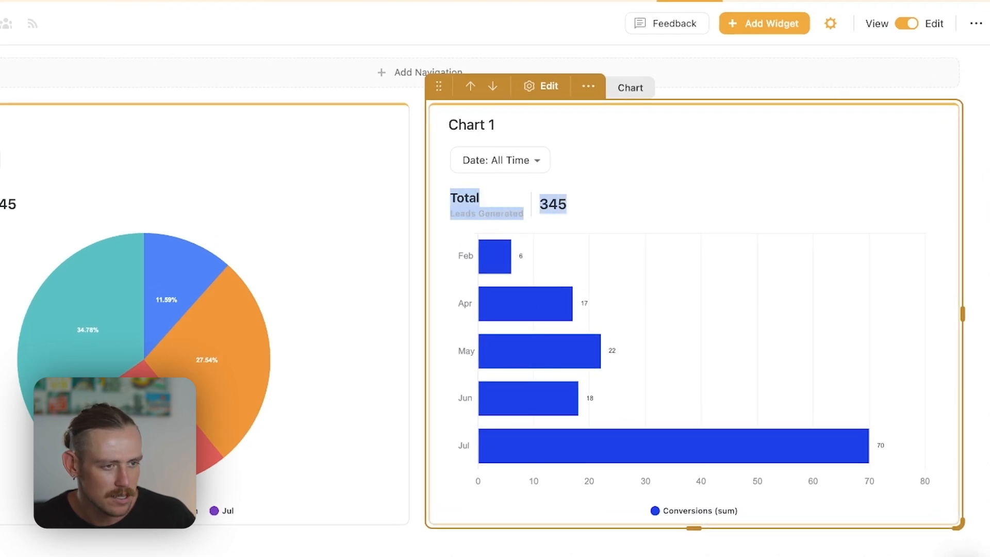
click(16, 153)
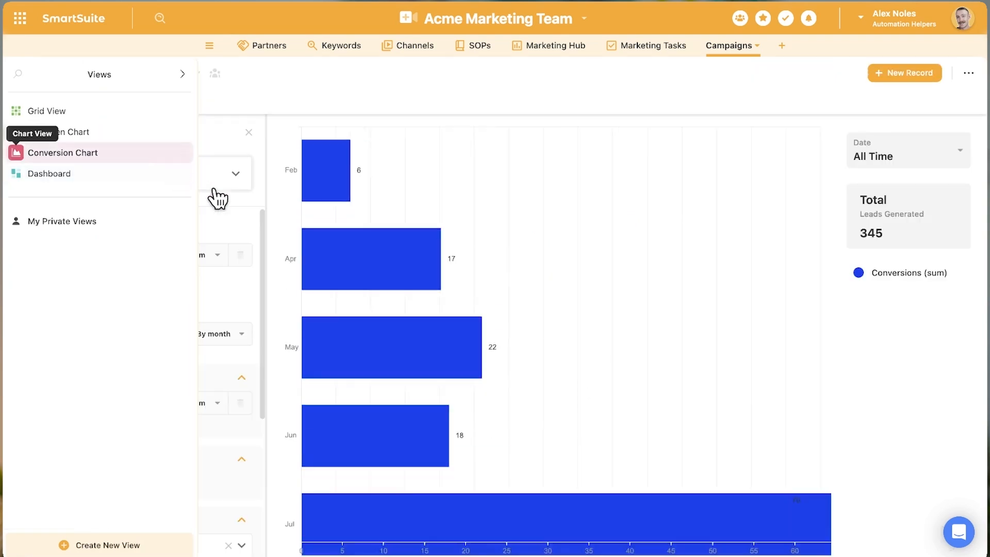
scroll(154, 361, down, 2)
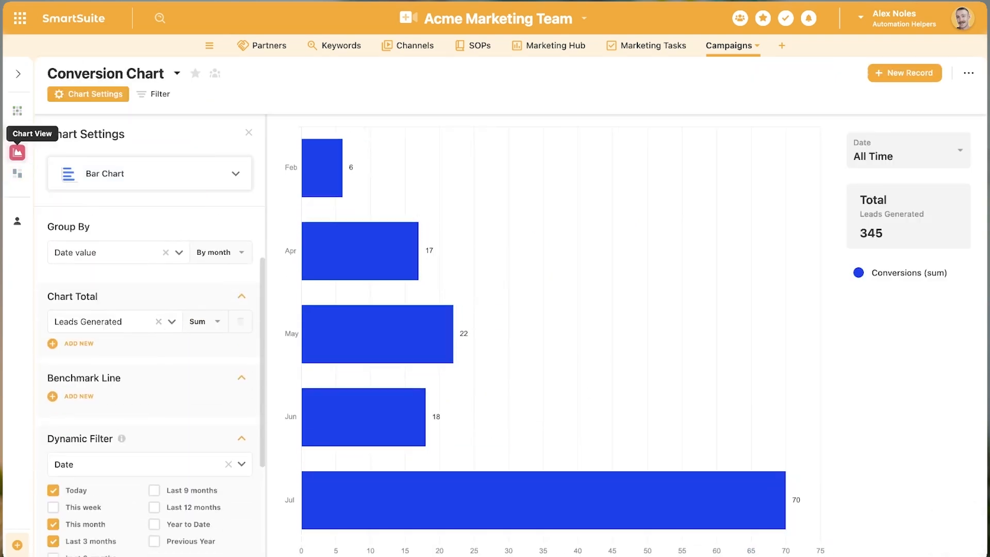
click(172, 321)
click(119, 426)
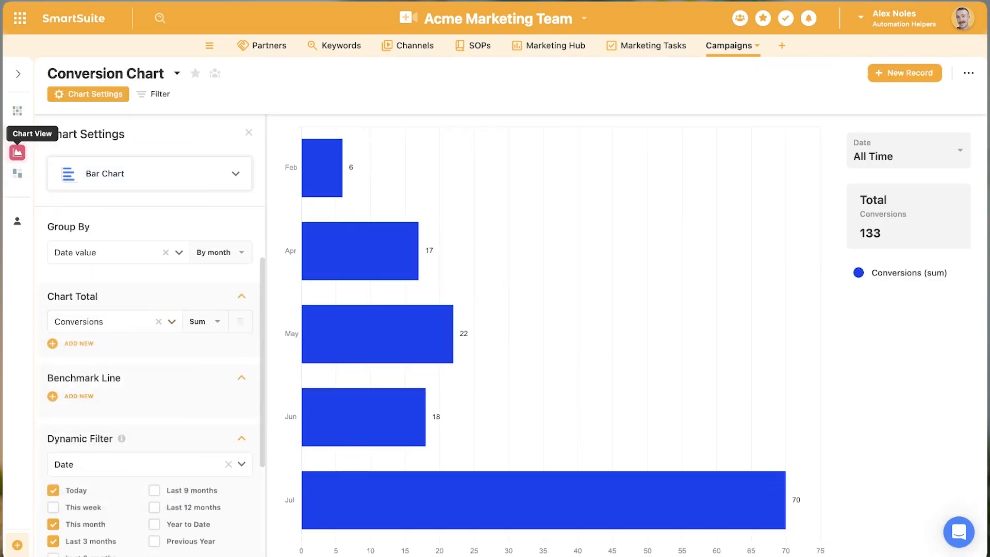
click(17, 173)
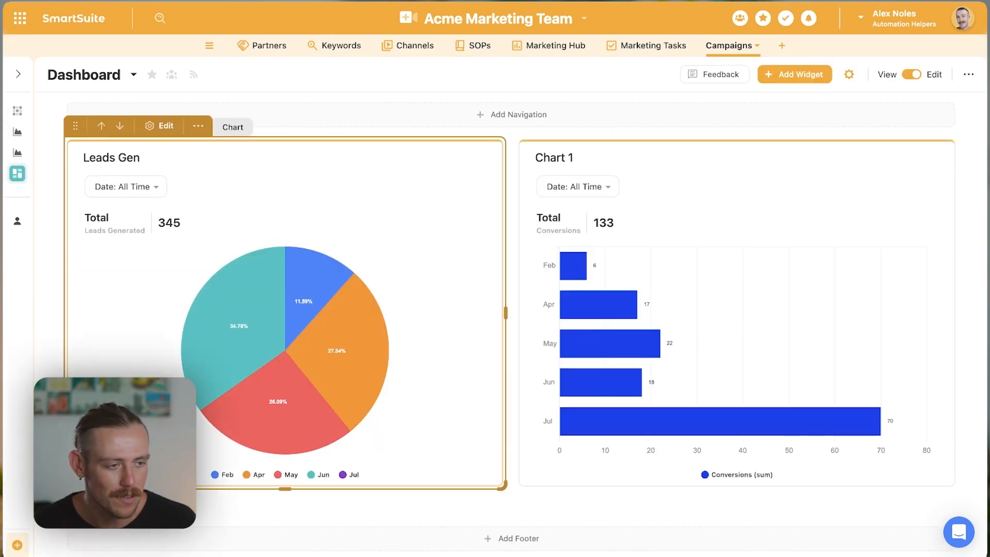
- Try the This month and Today date filters on the Leads Gen widget, and restore its filter to All Time
click(154, 187)
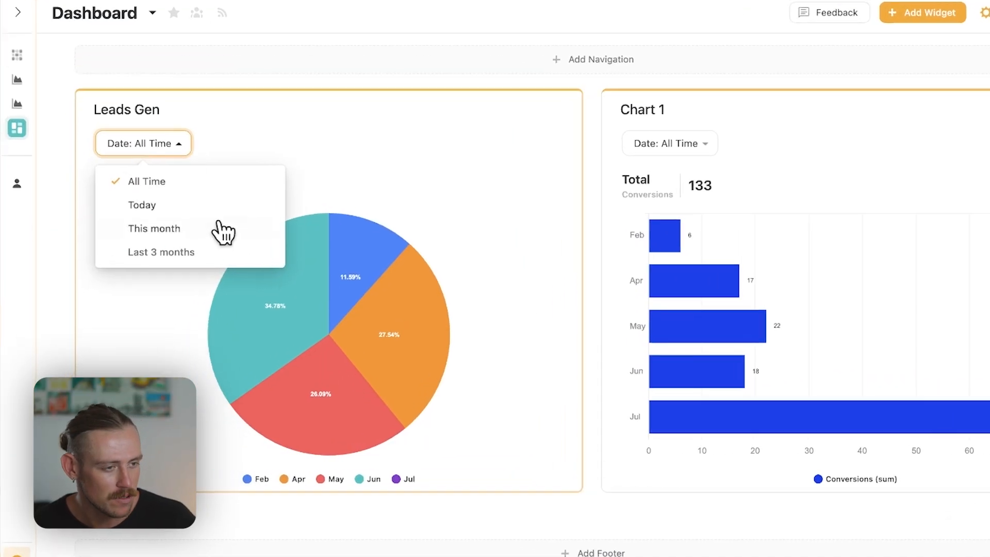
click(184, 263)
click(212, 240)
click(195, 151)
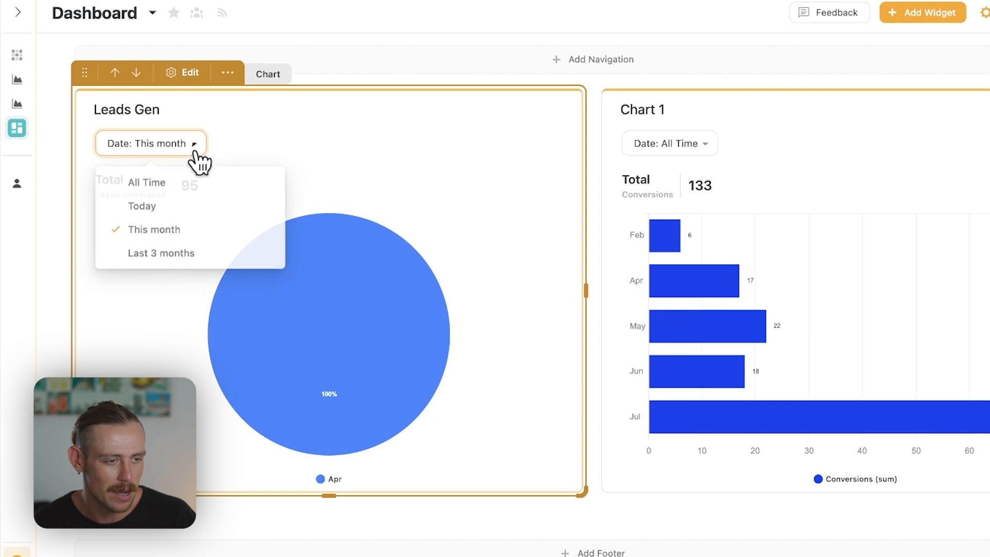
click(329, 387)
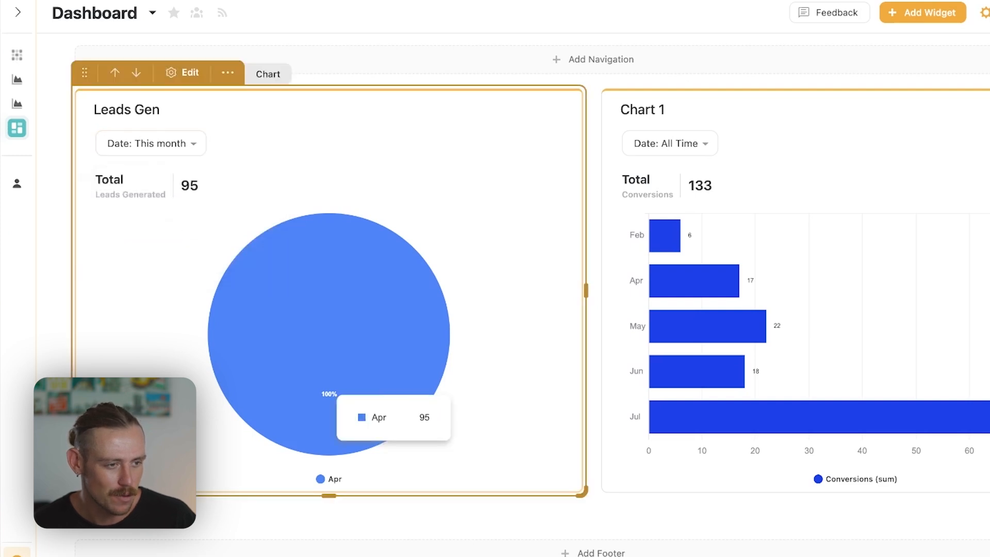
click(173, 146)
click(140, 206)
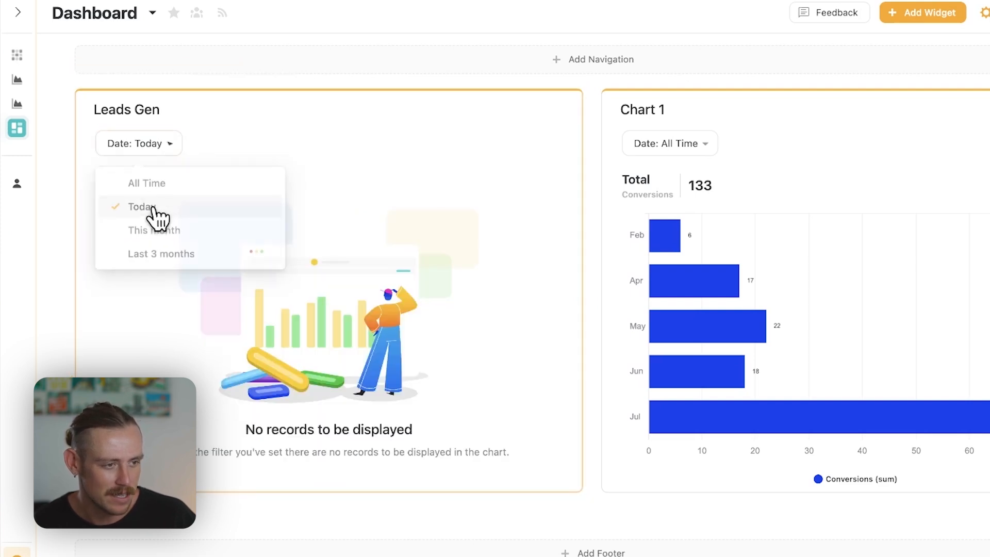
click(149, 143)
click(165, 183)
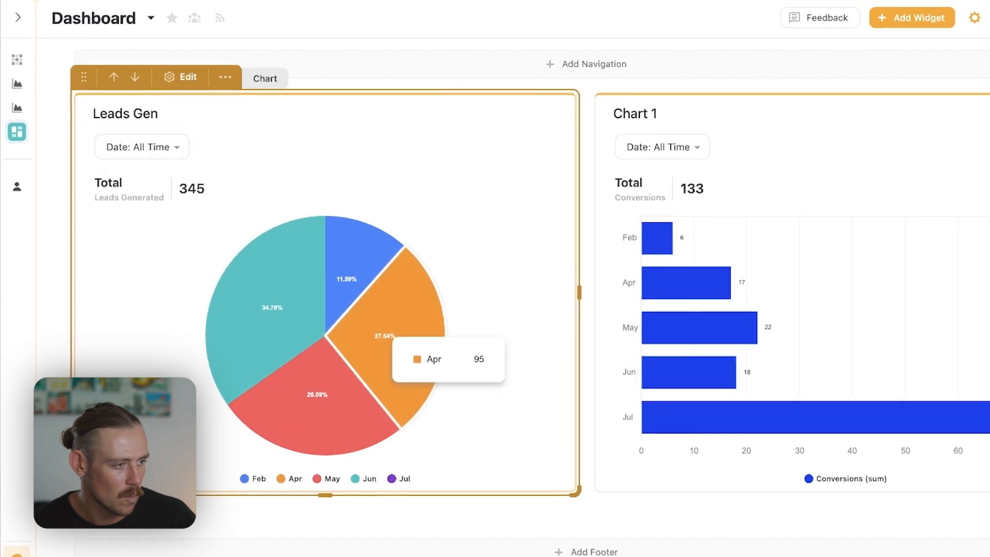